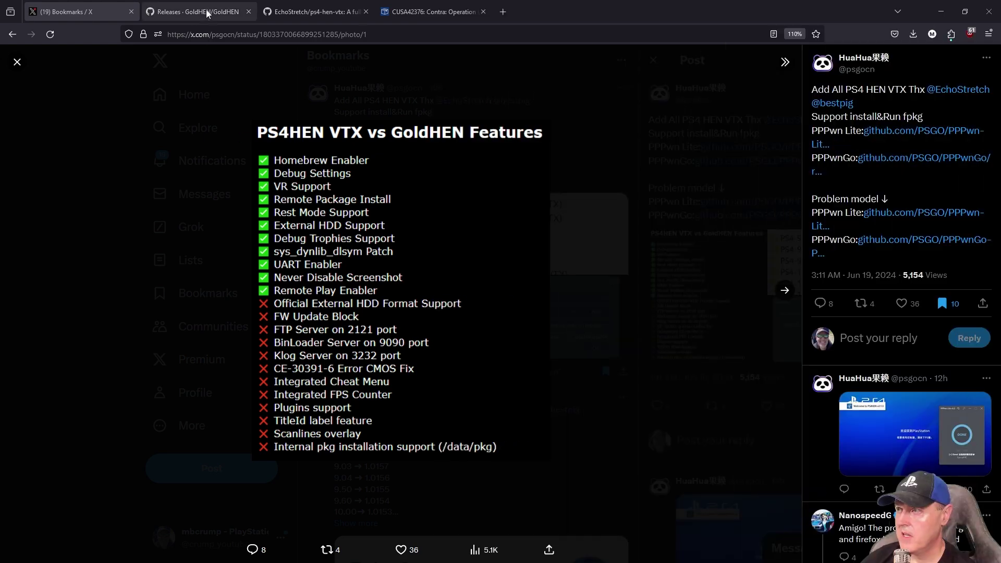
Step: Open the GoldHEN releases page and review the Supported Firmware list, highlighting its entries from 5.05 through 11.00
click(200, 12)
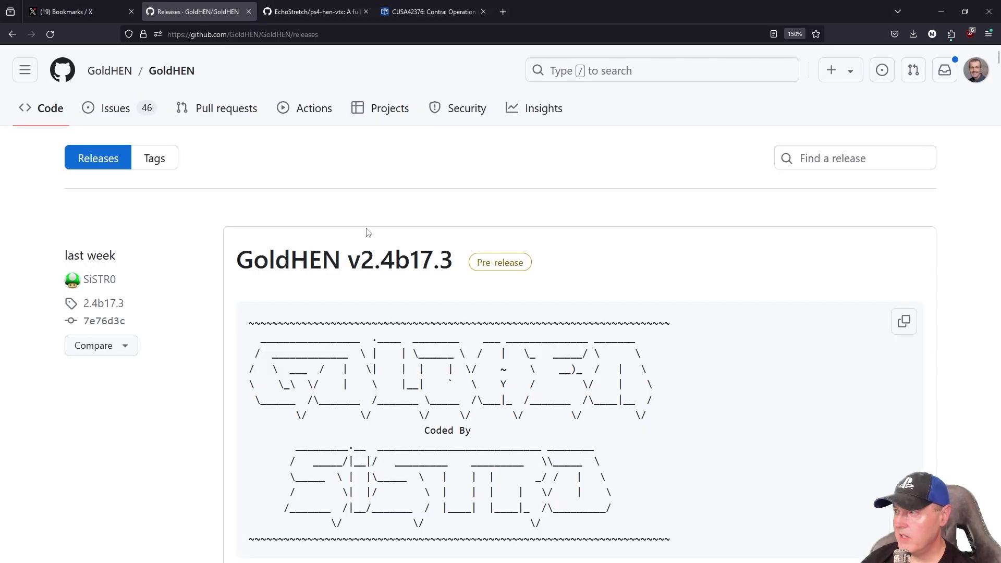
scroll(462, 283, down, 12)
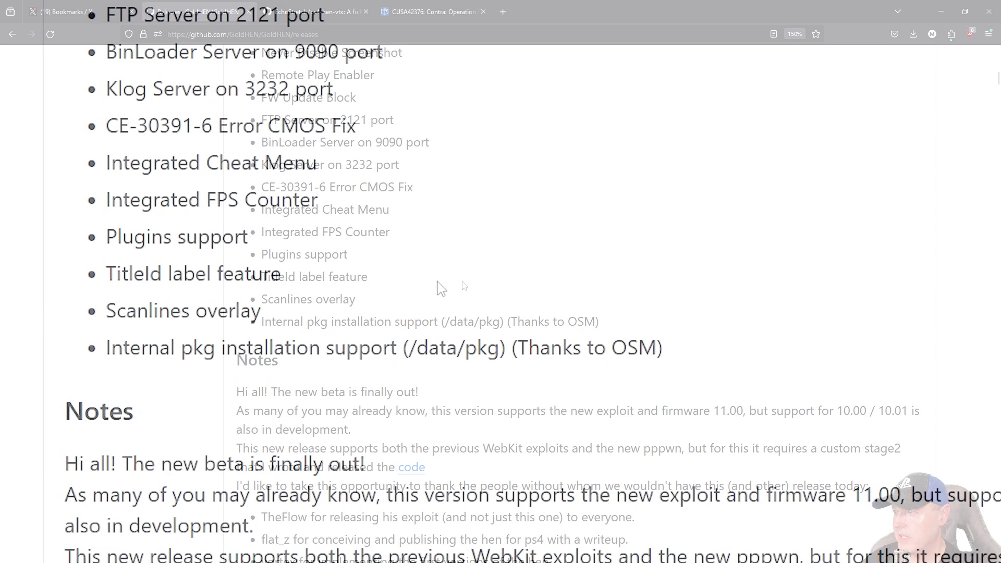
scroll(437, 284, down, 15)
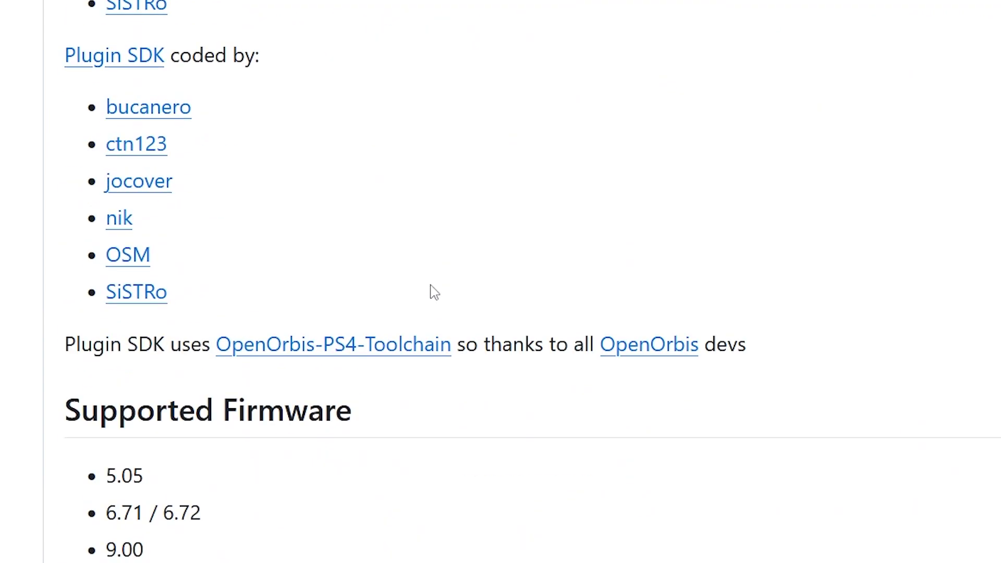
scroll(435, 292, down, 5)
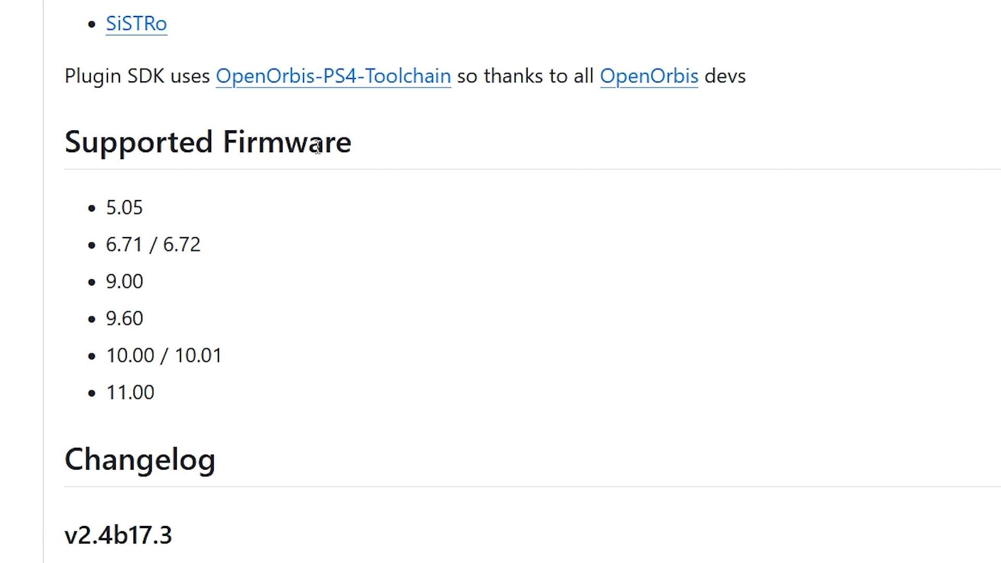
drag(149, 208, 100, 209)
drag(106, 245, 215, 245)
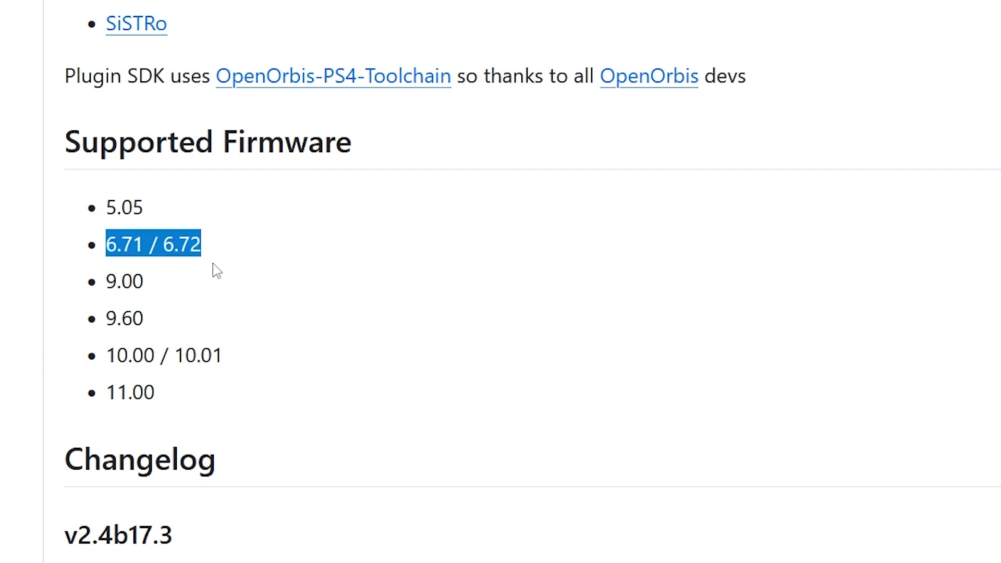
drag(153, 280, 84, 284)
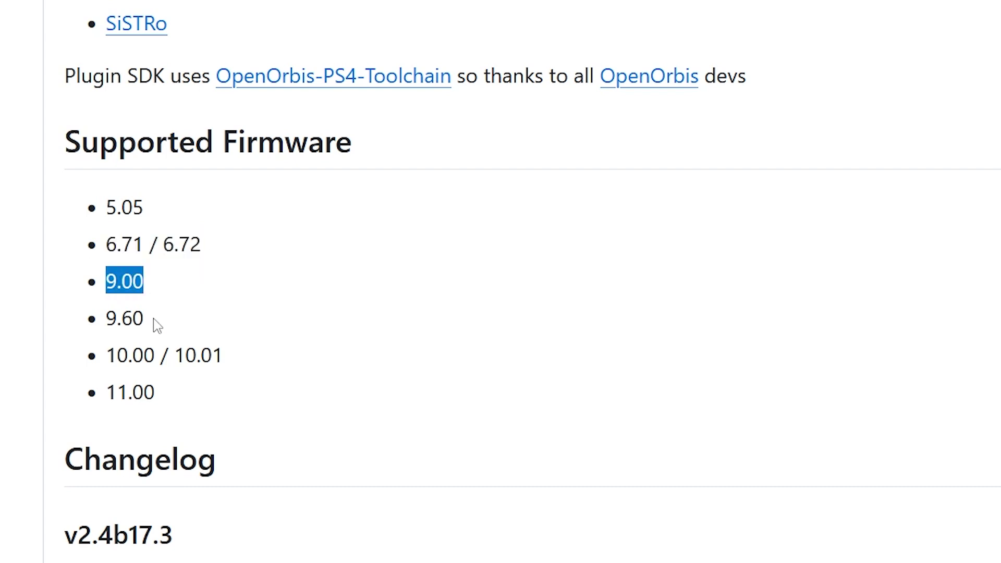
drag(154, 330, 99, 328)
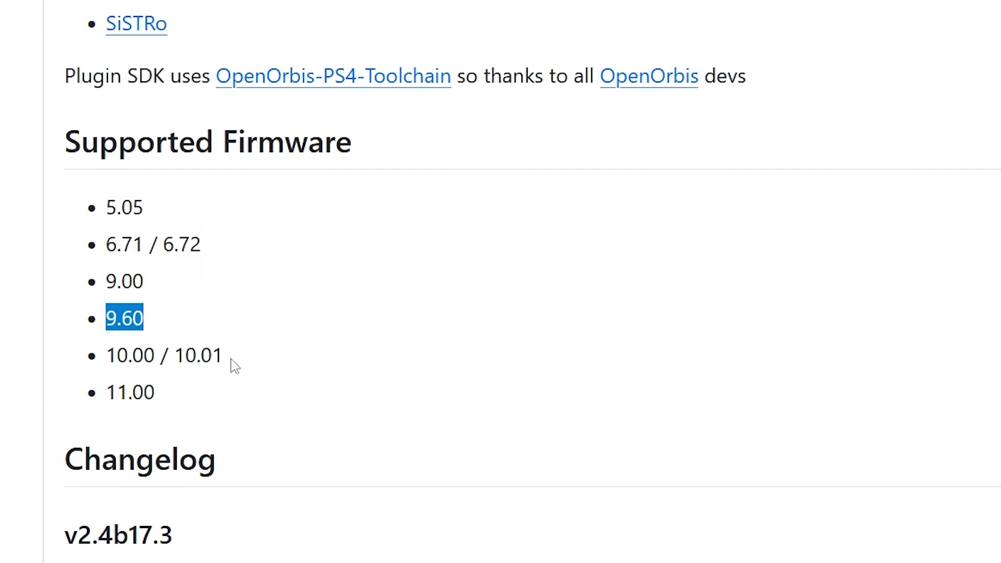
drag(232, 366, 71, 371)
drag(167, 397, 128, 441)
click(212, 411)
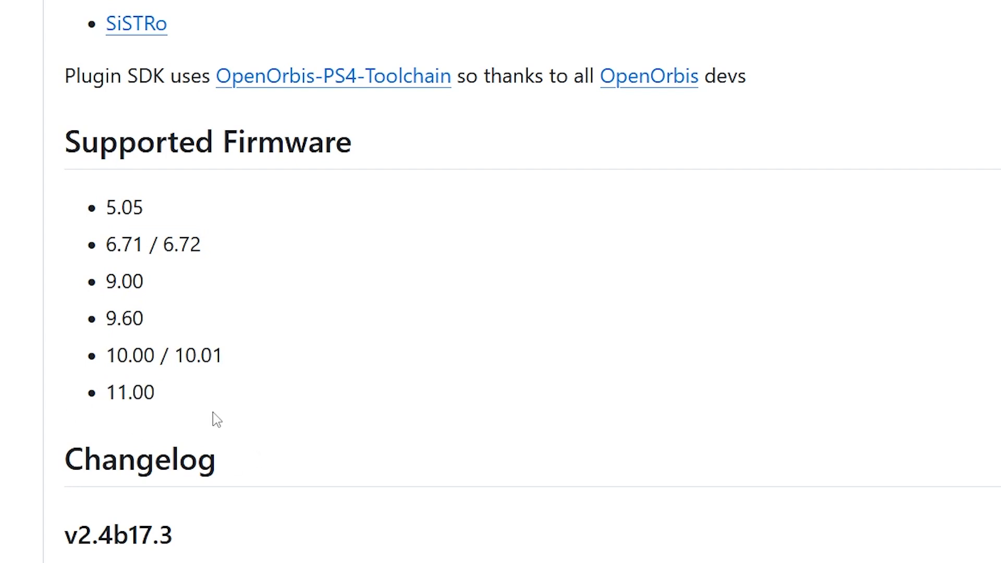
drag(160, 403, 83, 208)
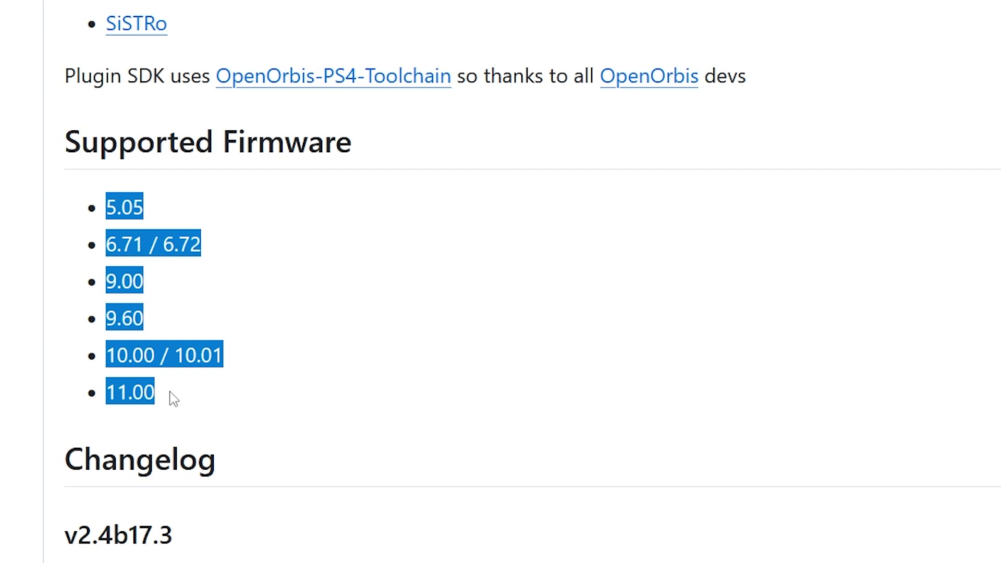
Step: Review the Features list in the GoldHEN v2.4b17.3 release notes and return to the start of the page
scroll(292, 446, up, 15)
scroll(302, 448, down, 8)
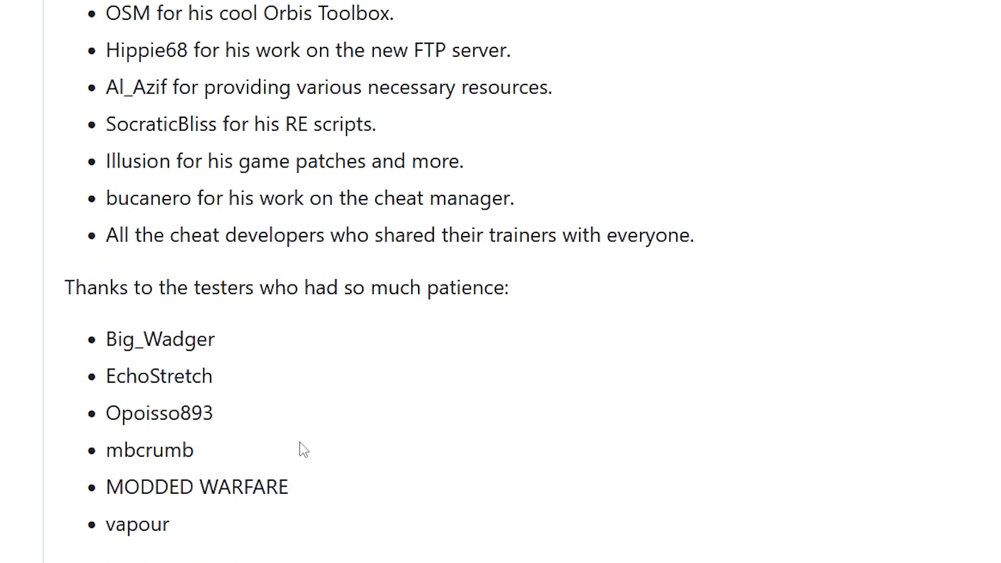
scroll(304, 449, up, 20)
scroll(318, 268, down, 3)
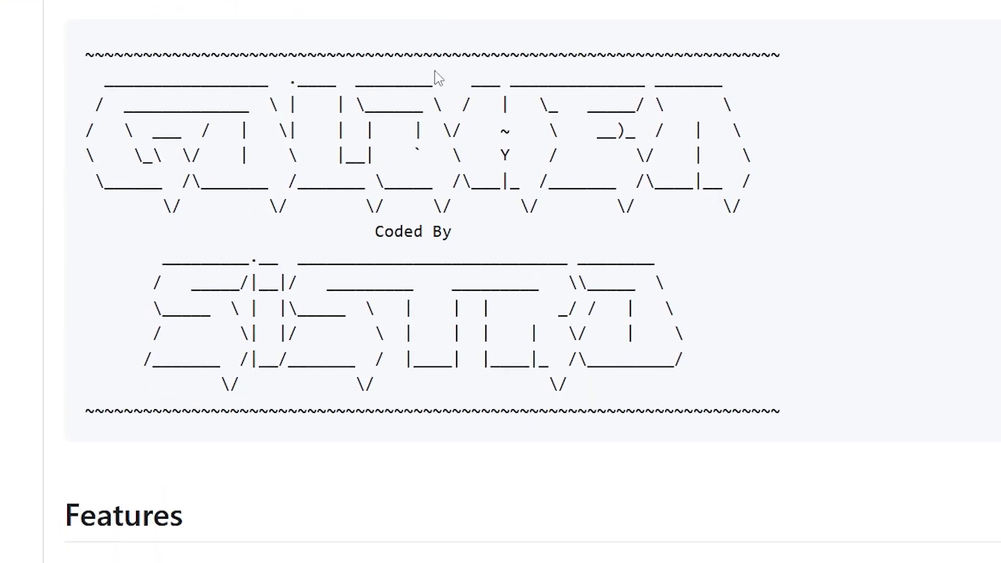
scroll(409, 259, down, 10)
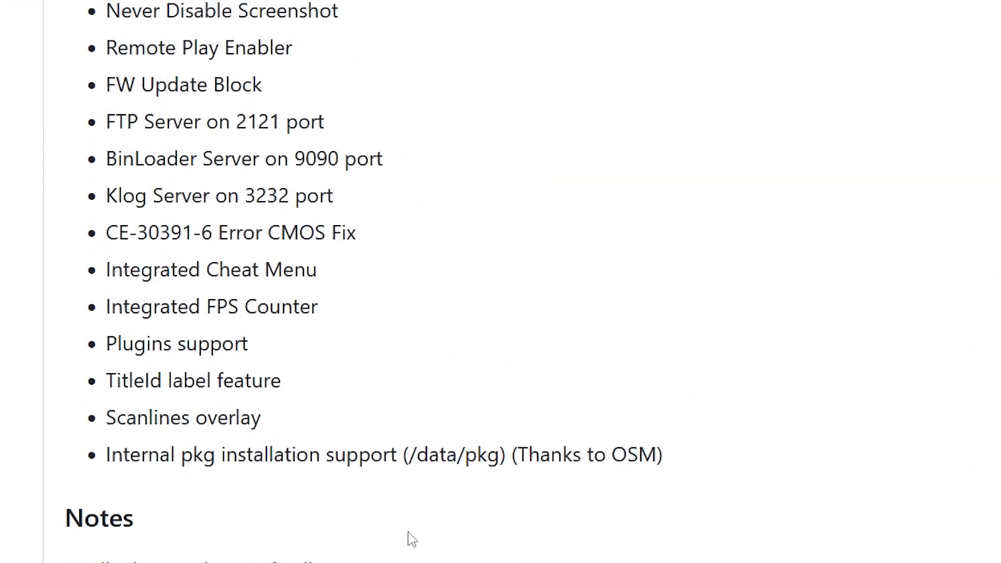
scroll(412, 540, up, 20)
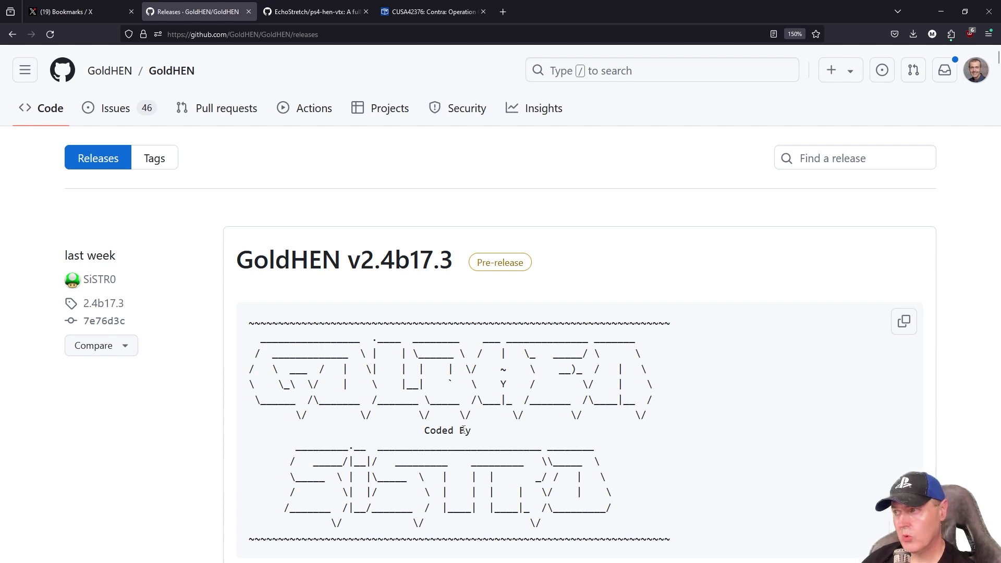
Step: Switch to EchoStretch's ps4-hen-vtx repository and open its releases page
click(327, 16)
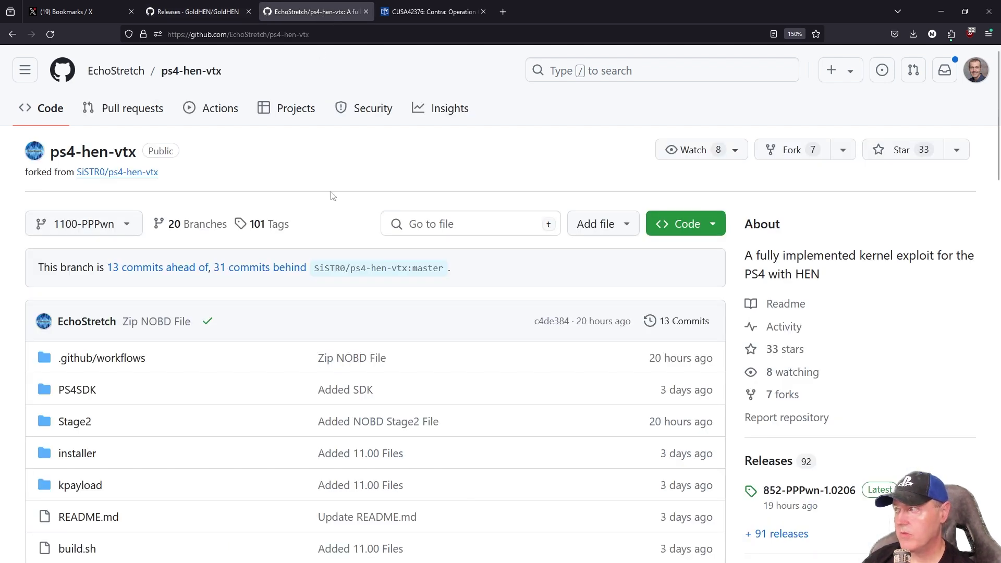
mouse_move(121, 75)
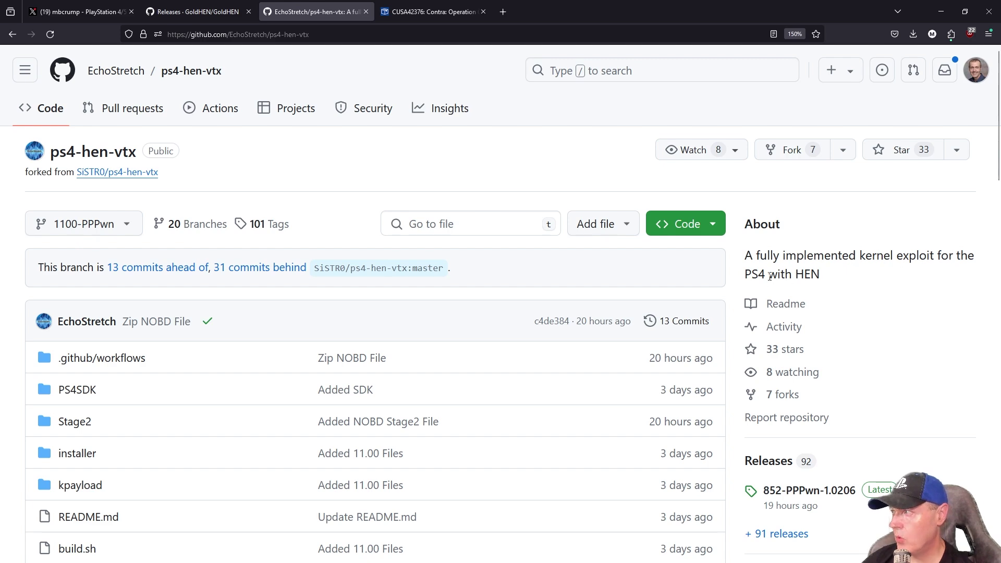
scroll(585, 292, down, 10)
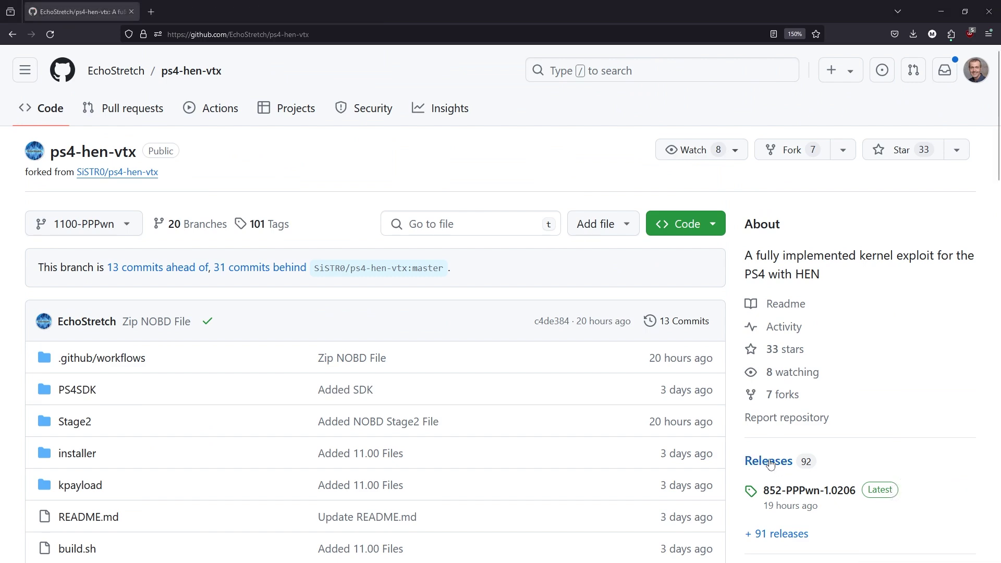
click(771, 463)
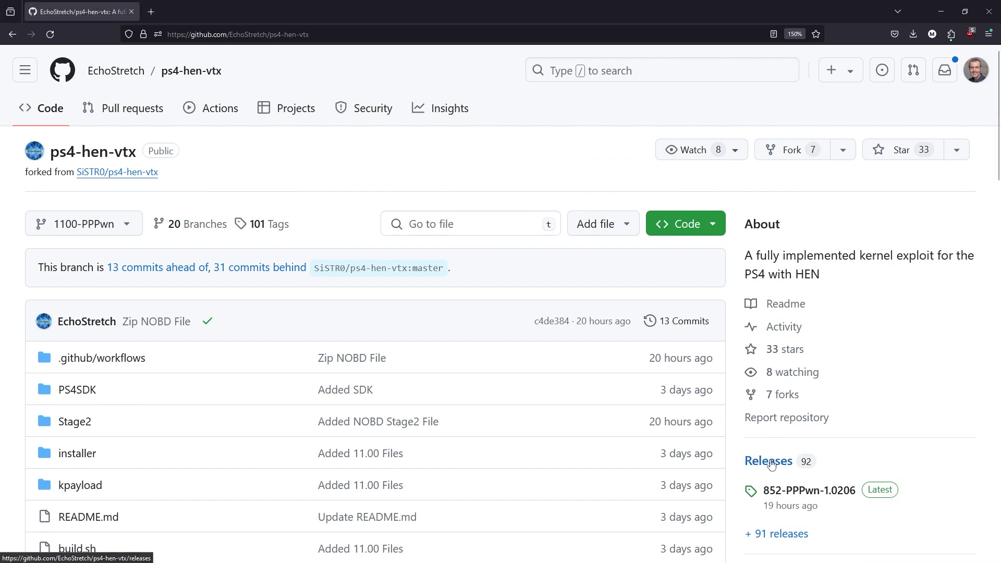
Step: Find the 850-PPPwn-1.0194 release on page 2 of the releases and expand its assets
scroll(553, 347, down, 10)
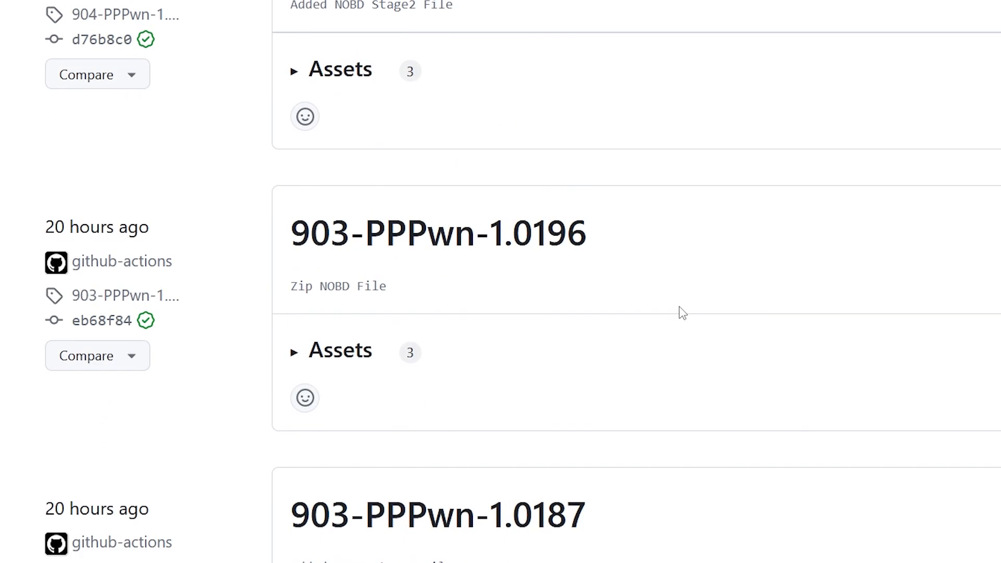
scroll(683, 313, down, 10)
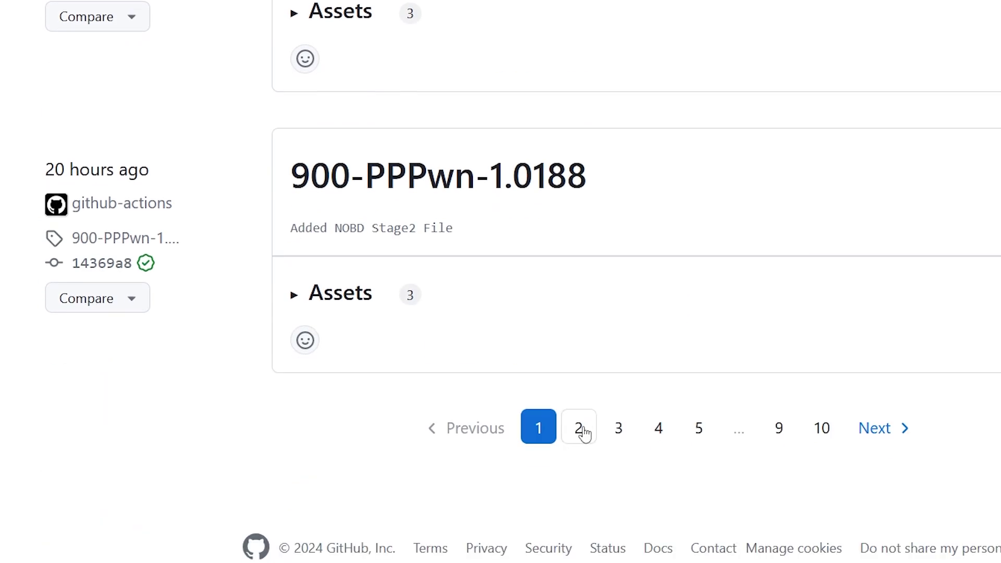
click(582, 428)
scroll(691, 319, down, 3)
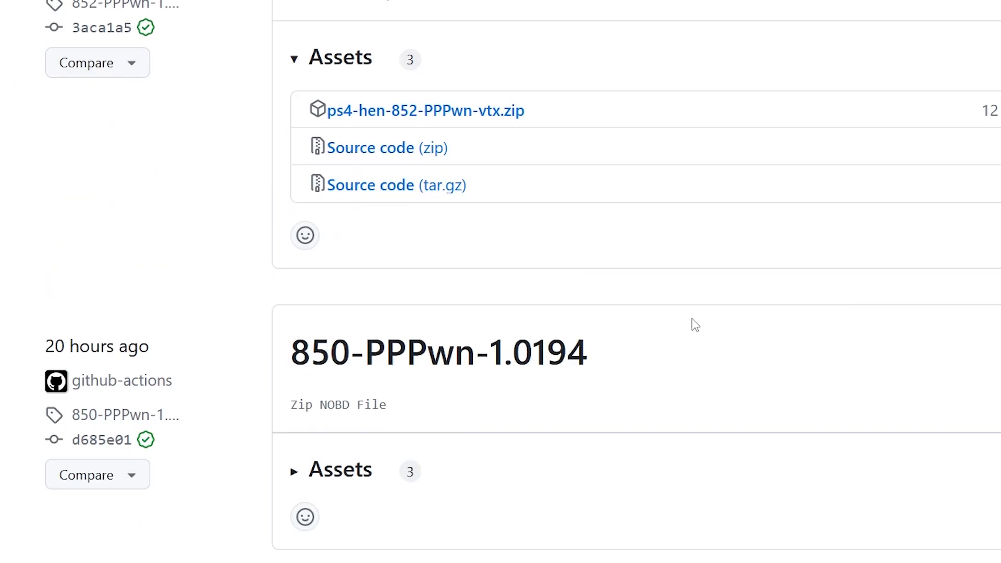
scroll(694, 324, down, 4)
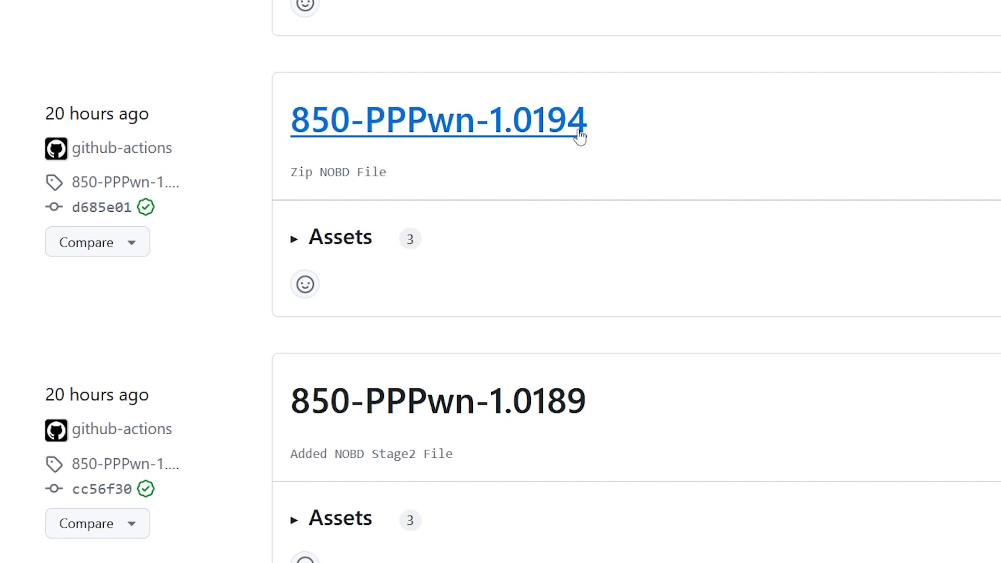
click(294, 240)
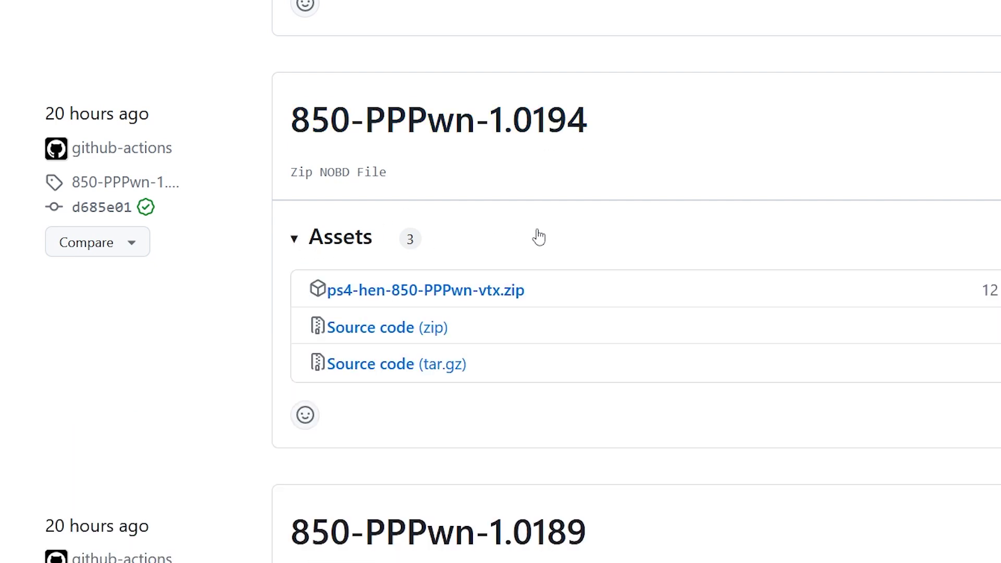
scroll(542, 237, down, 2)
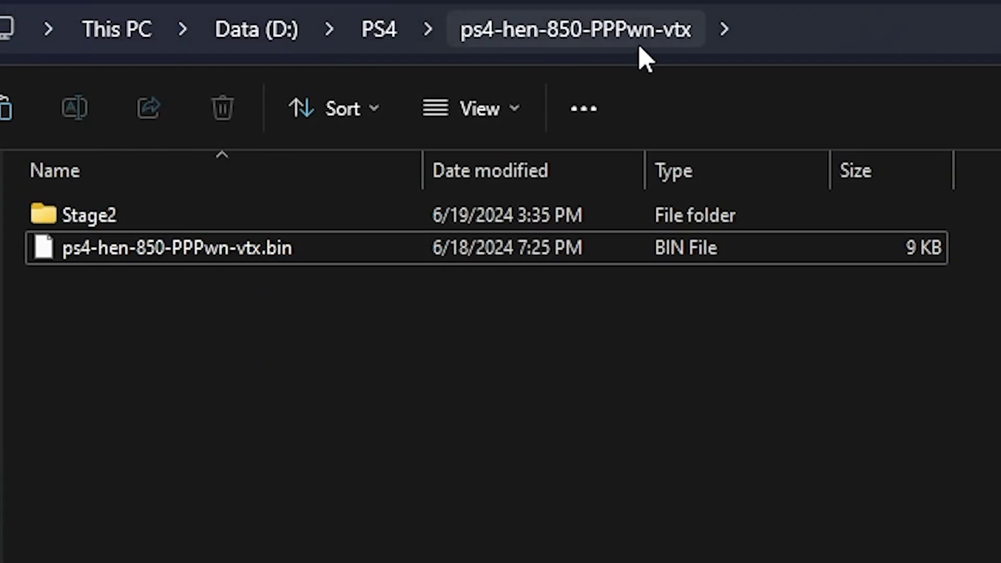
Step: In File Explorer, rename ps4-hen-850-PPPwn-vtx.bin to payload.bin and copy it to USB Drive (F:), replacing the existing file
click(186, 255)
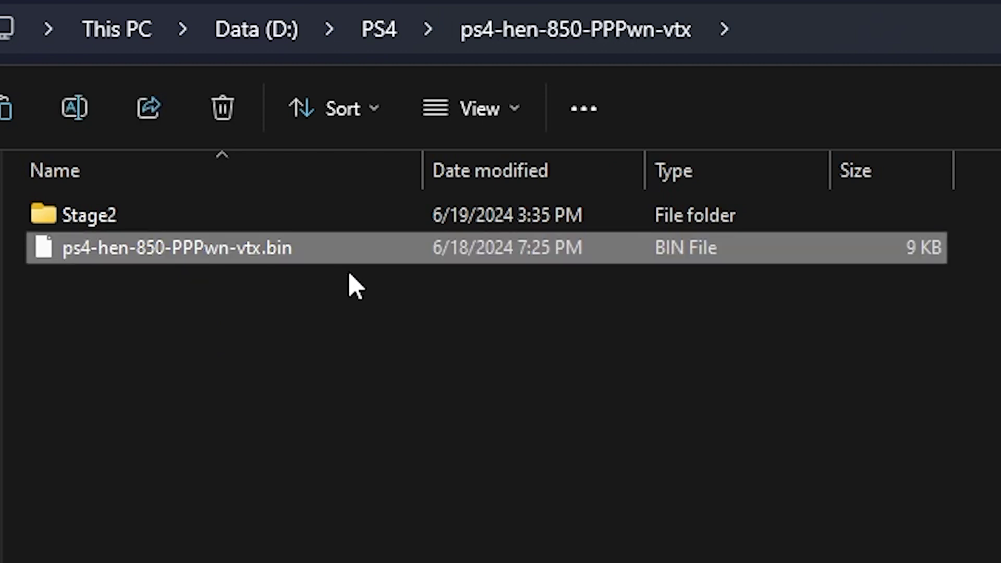
click(73, 109)
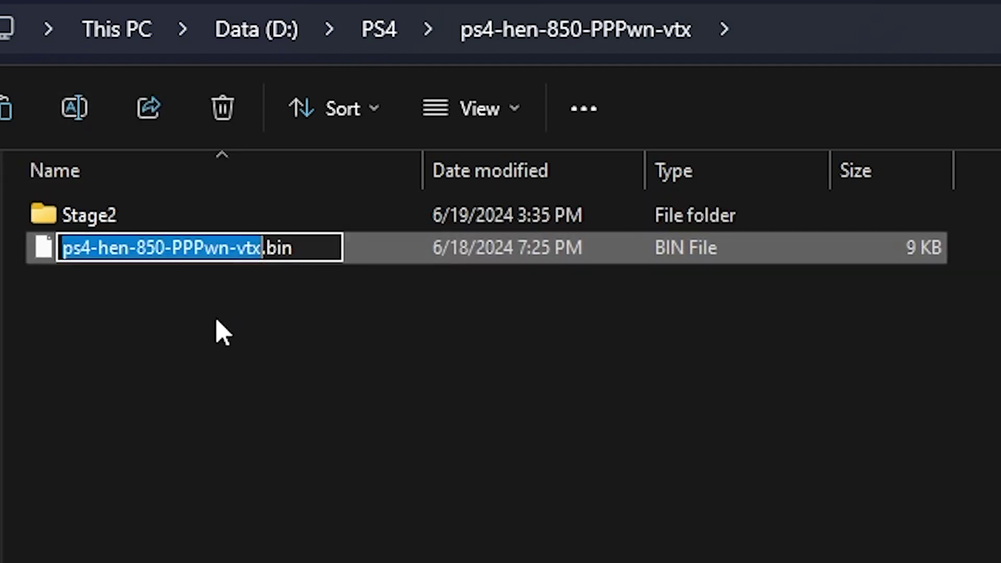
text(payload)
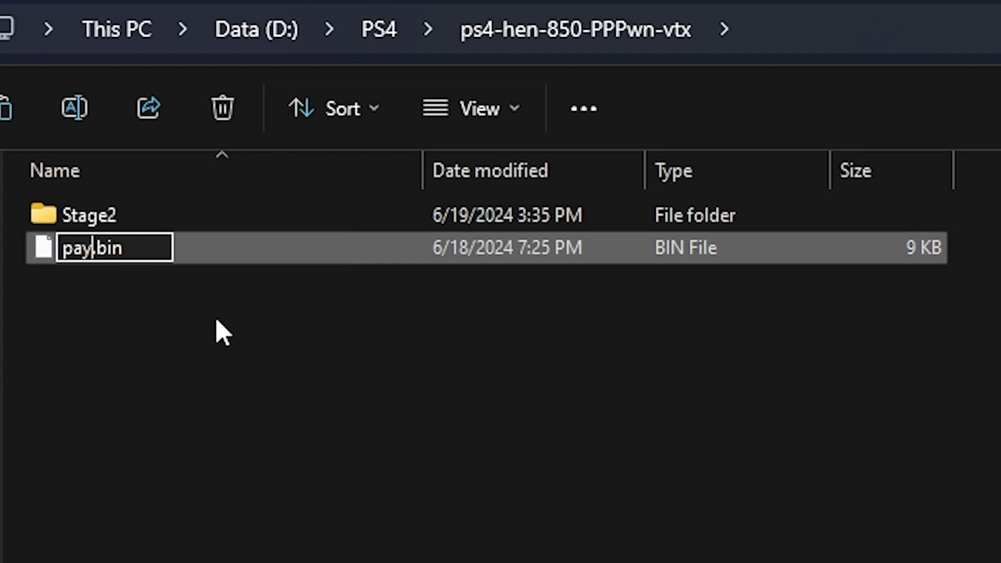
key(Return)
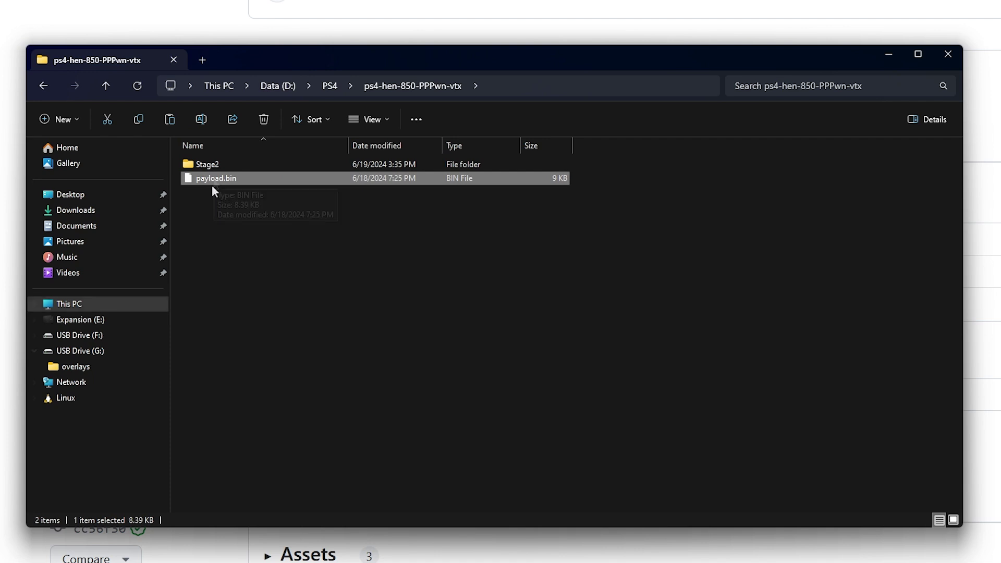
drag(216, 178, 82, 334)
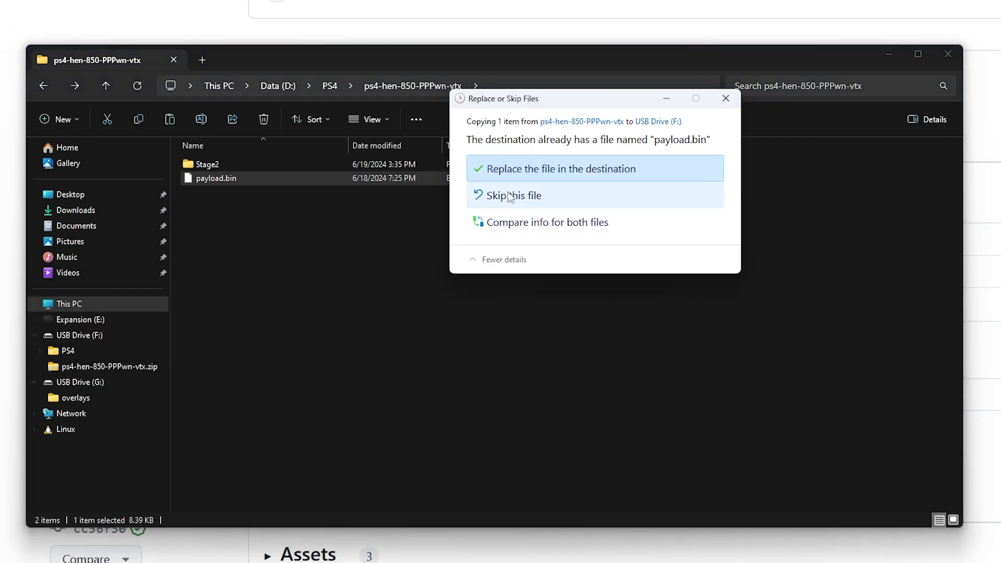
click(545, 167)
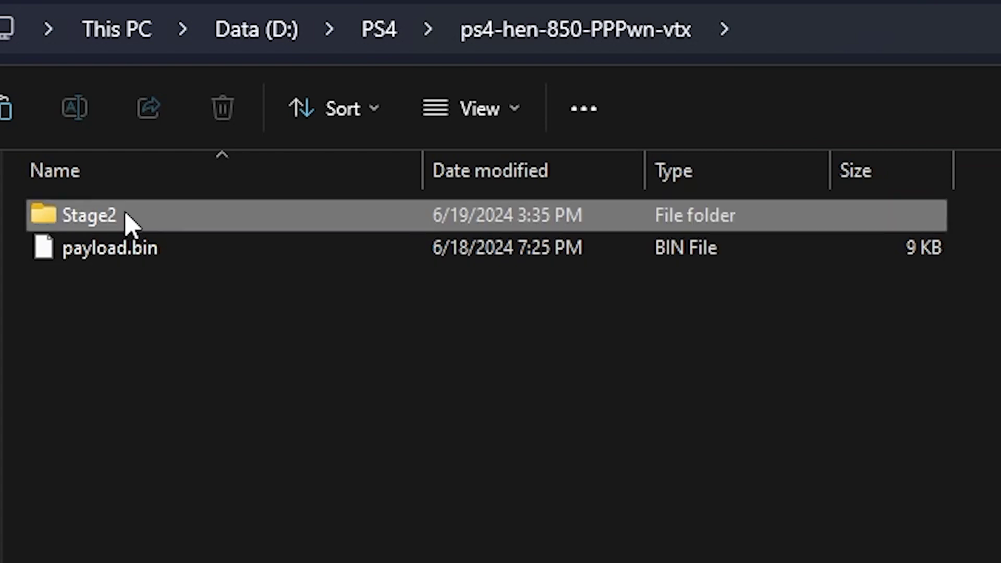
Step: Open the Stage2 folder and look at stage2_8.50.bin and stage2_8.50NOBD.bin, leaving the NOBD file selected
double_click(127, 223)
key(ctrl+a)
click(273, 216)
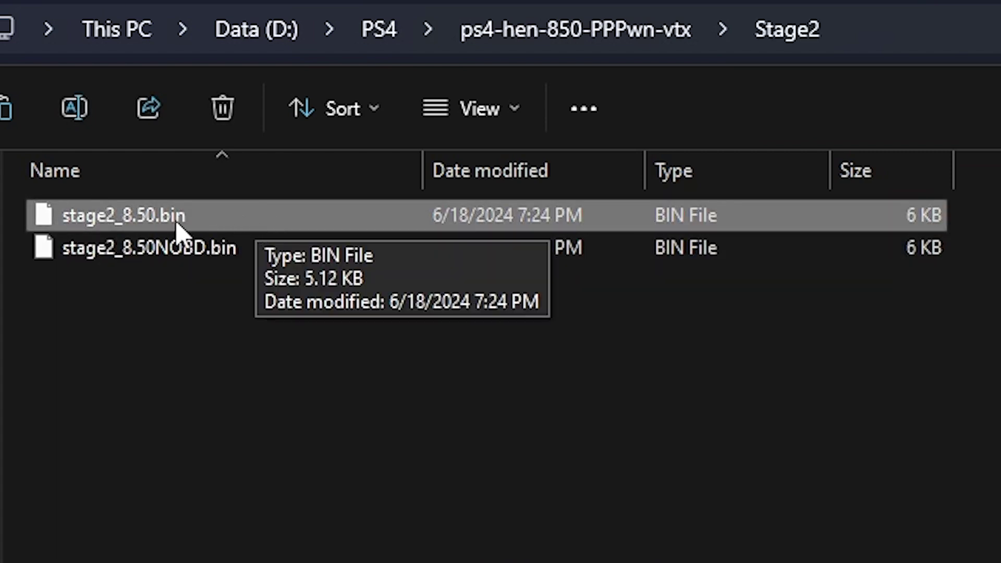
ctrl+click(263, 250)
click(276, 255)
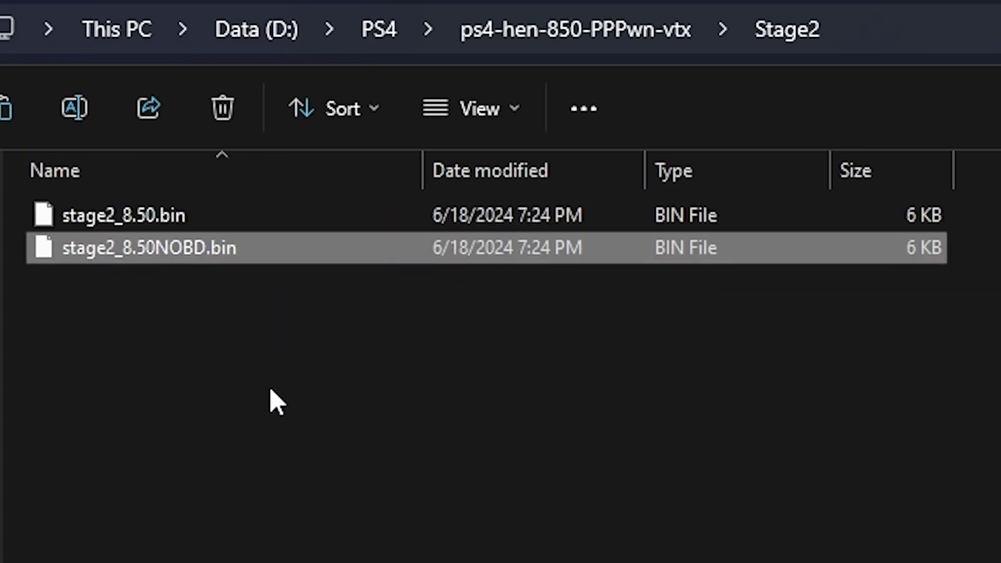
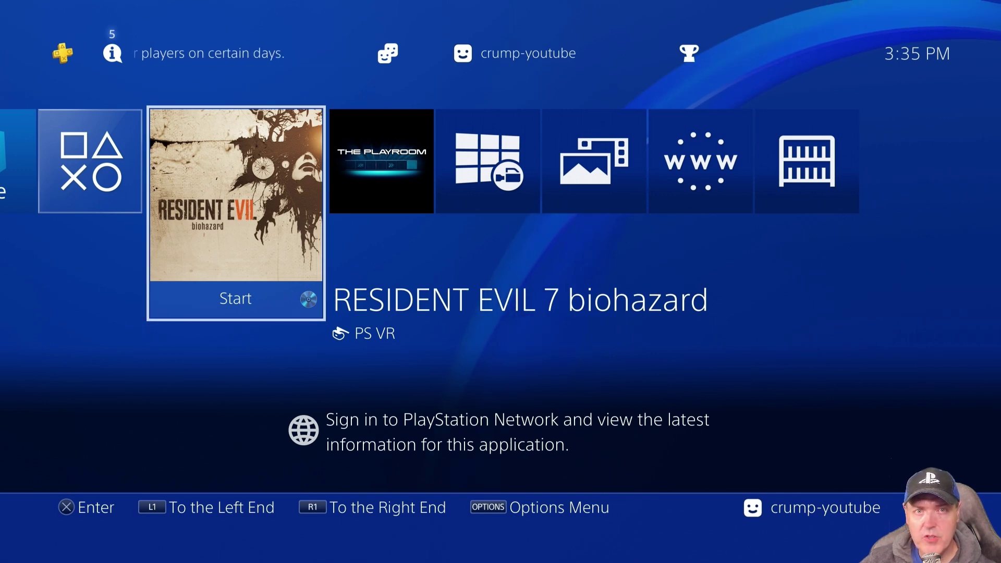
Step: Switch to the PS4 and view its System Information to check the installed system software version
key(Up)
key(Return)
key(Down)
key(Down)
key(Down)
key(Down)
key(Down)
key(Down)
key(Down)
key(Down)
key(Down)
key(Down)
key(Down)
key(Down)
key(Down)
key(Down)
key(Down)
key(Down)
key(Down)
key(Down)
key(Down)
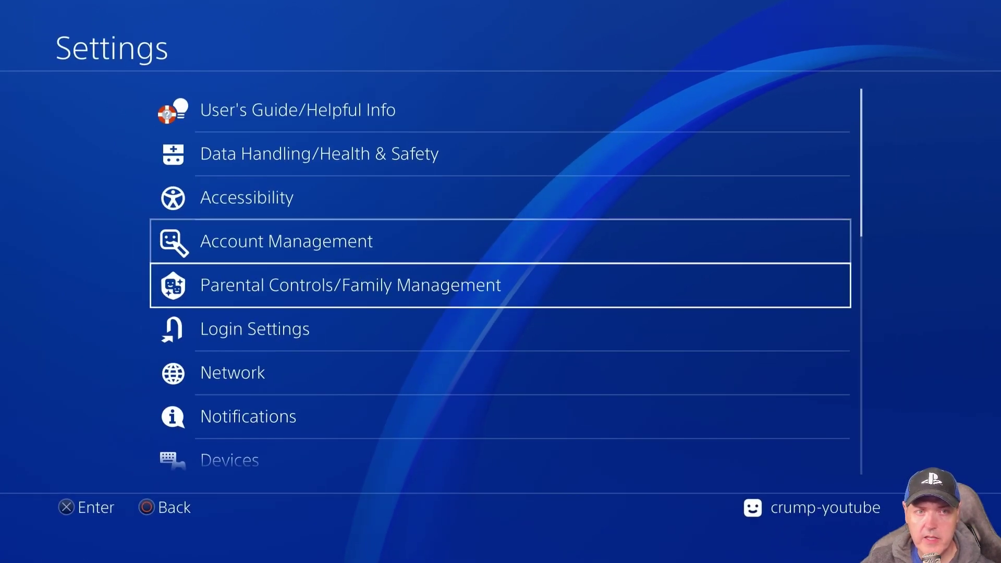
key(Up)
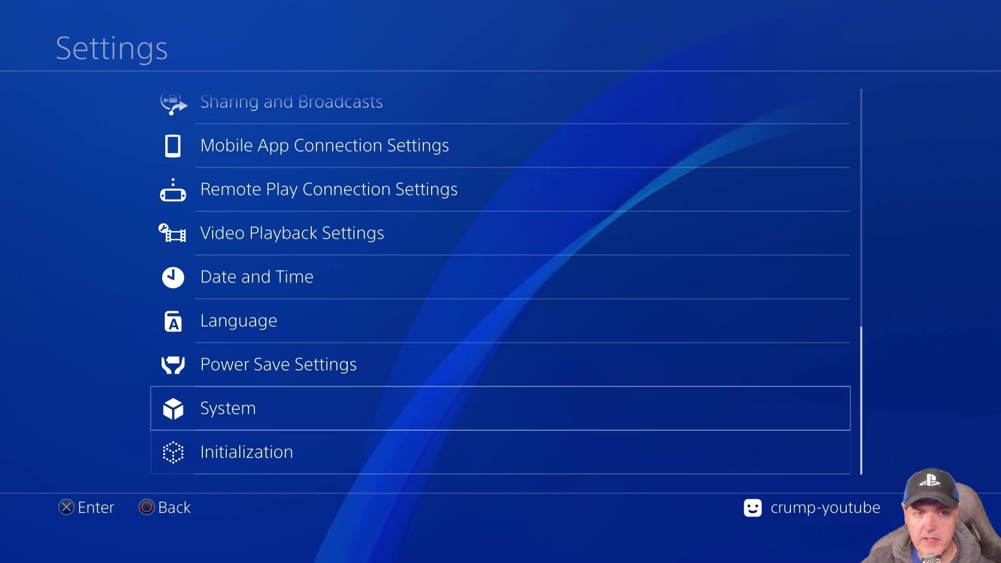
key(Return)
key(Return)
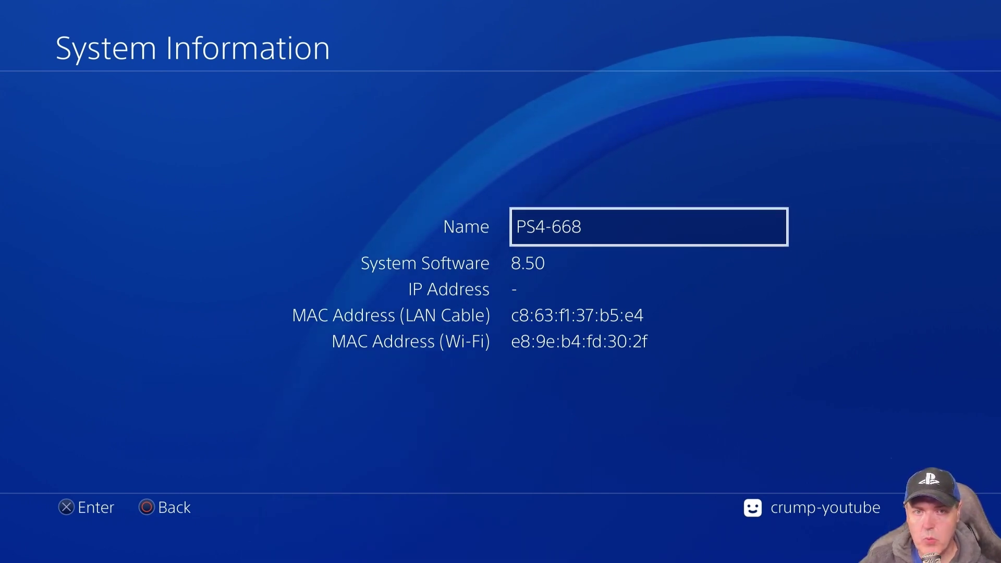
key(Escape)
key(Escape)
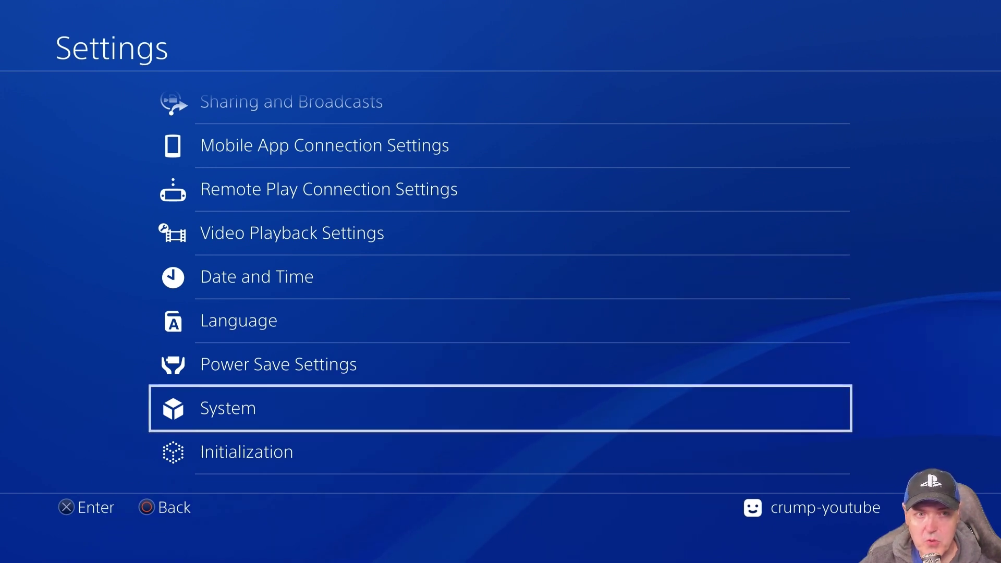
Step: In the PS4's network settings, begin setting up the internet connection using a LAN cable
key(Up)
key(Up)
key(Up)
key(Up)
key(Up)
key(Up)
key(Up)
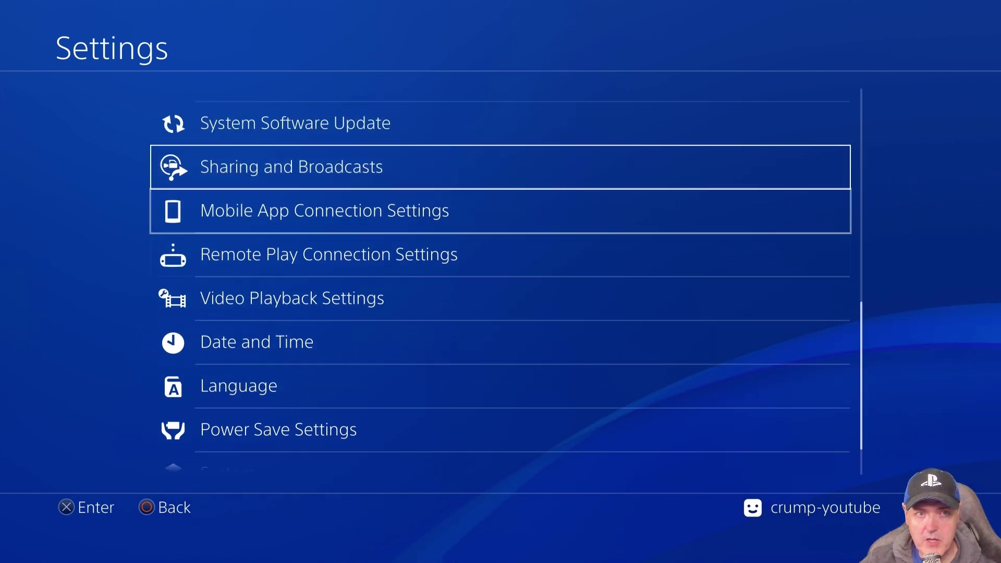
key(Up)
key(Up)
key(Up)
key(Escape)
key(Return)
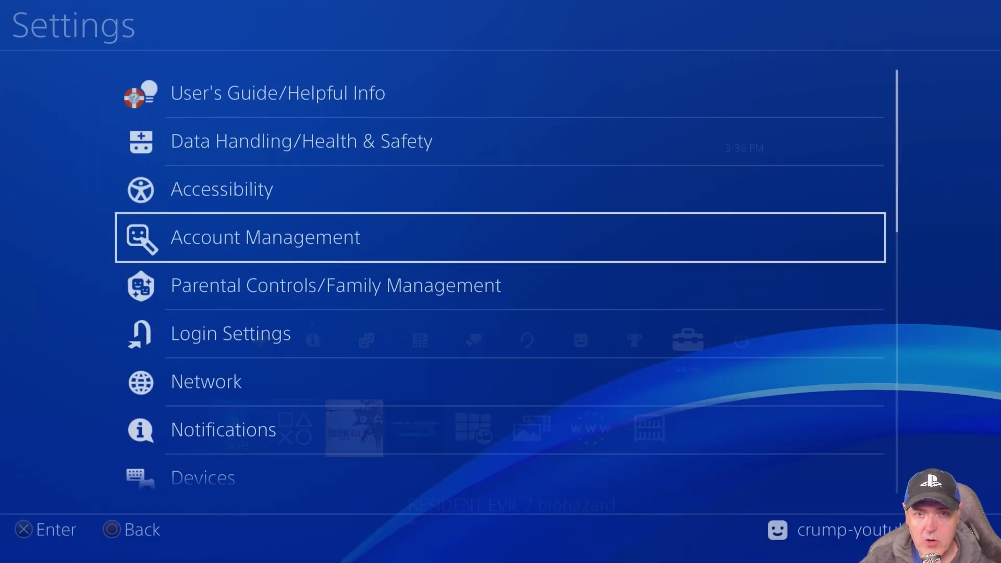
key(Down)
key(Down)
key(Down)
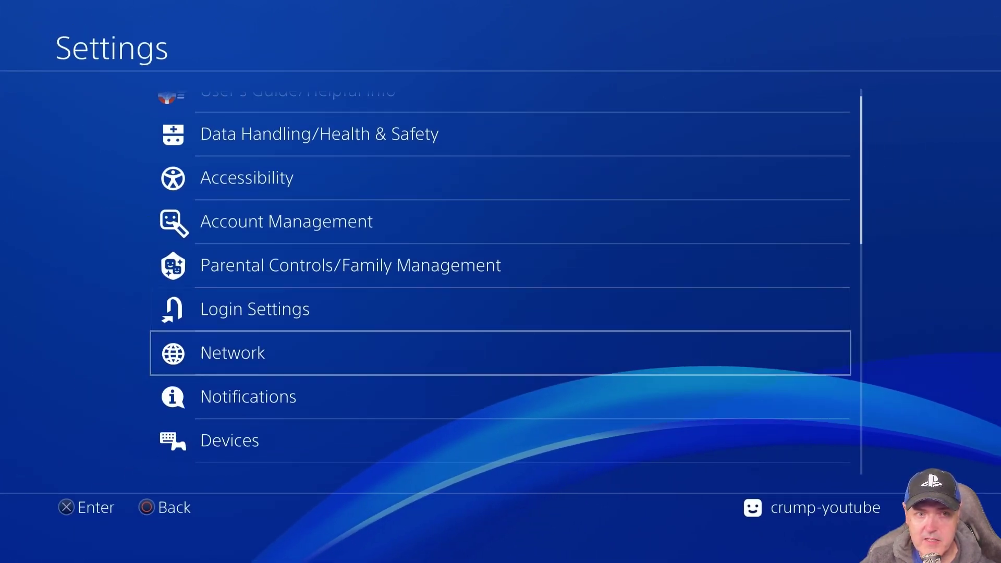
key(Return)
key(Down)
key(Return)
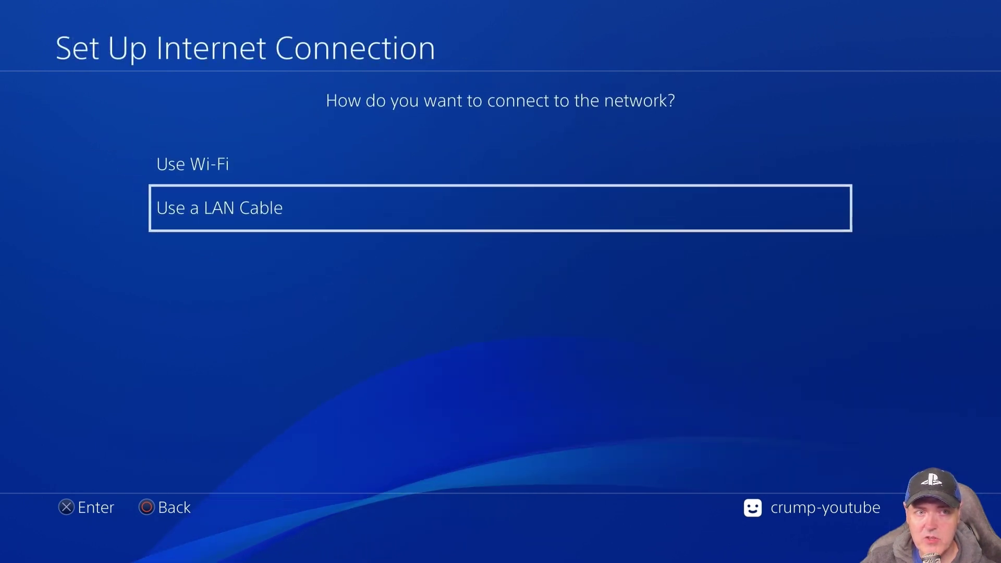
key(Return)
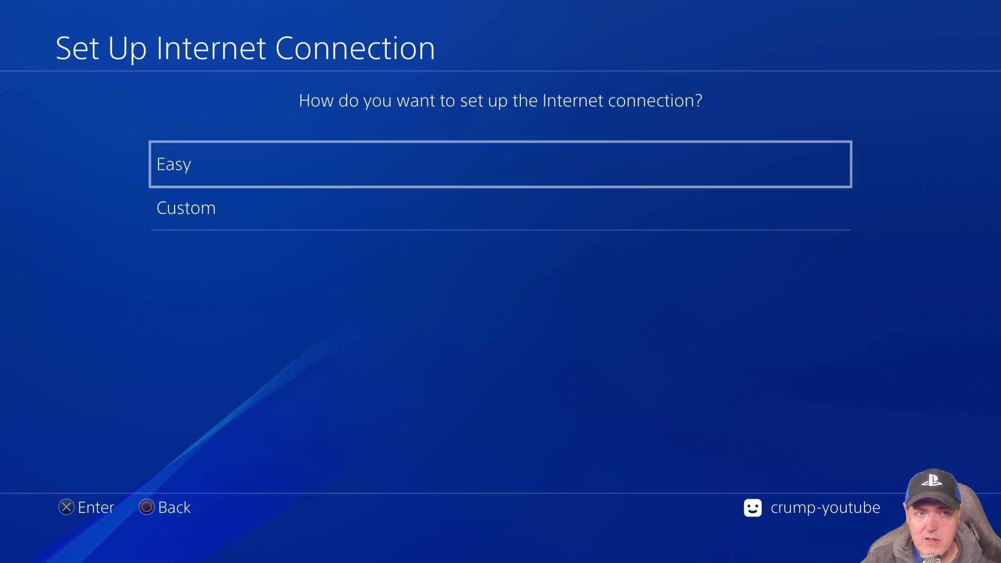
key(Escape)
key(Return)
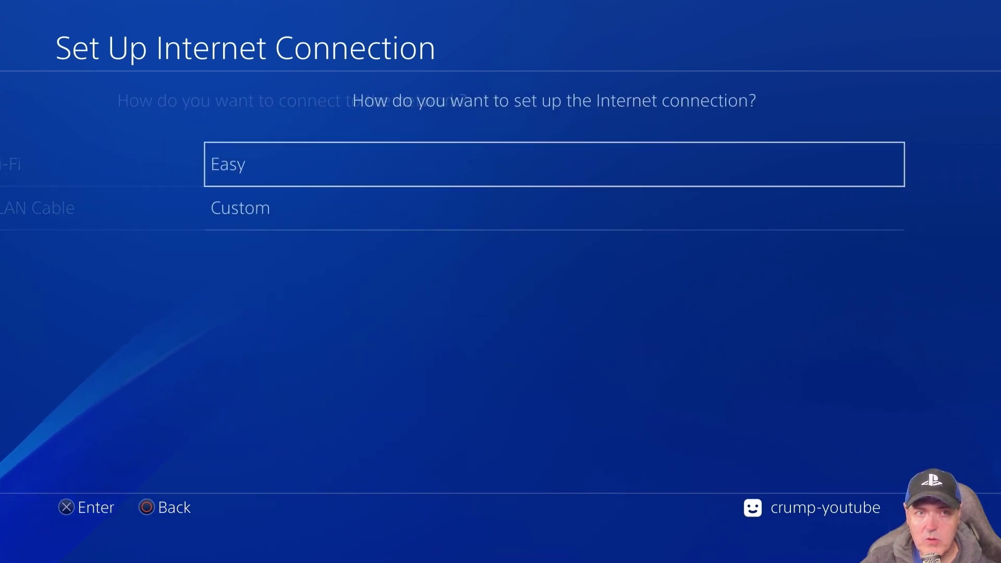
Step: Choose the Custom setup with PPPoE and keep the already filled-in PPPoE user ID and password
key(Down)
key(Return)
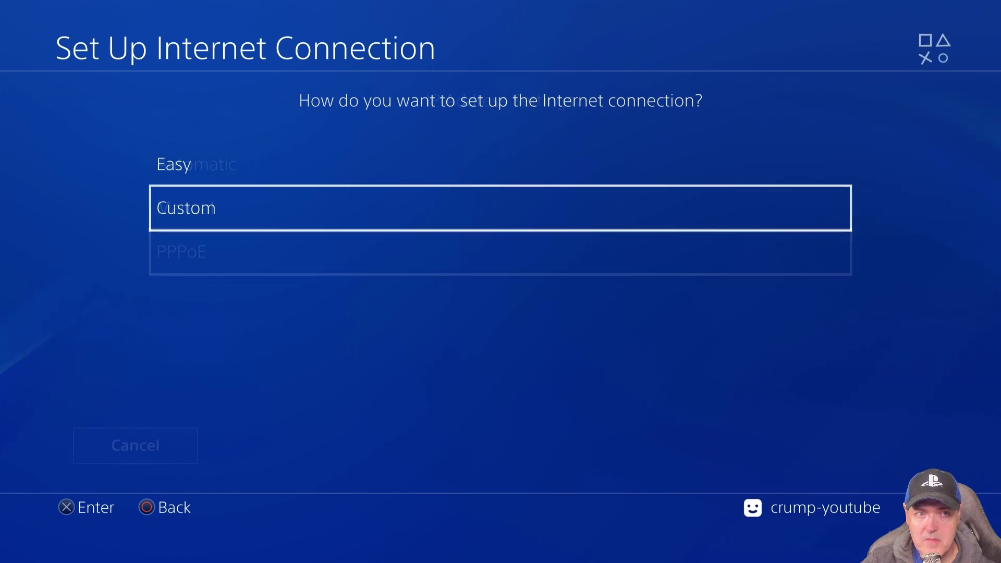
key(Return)
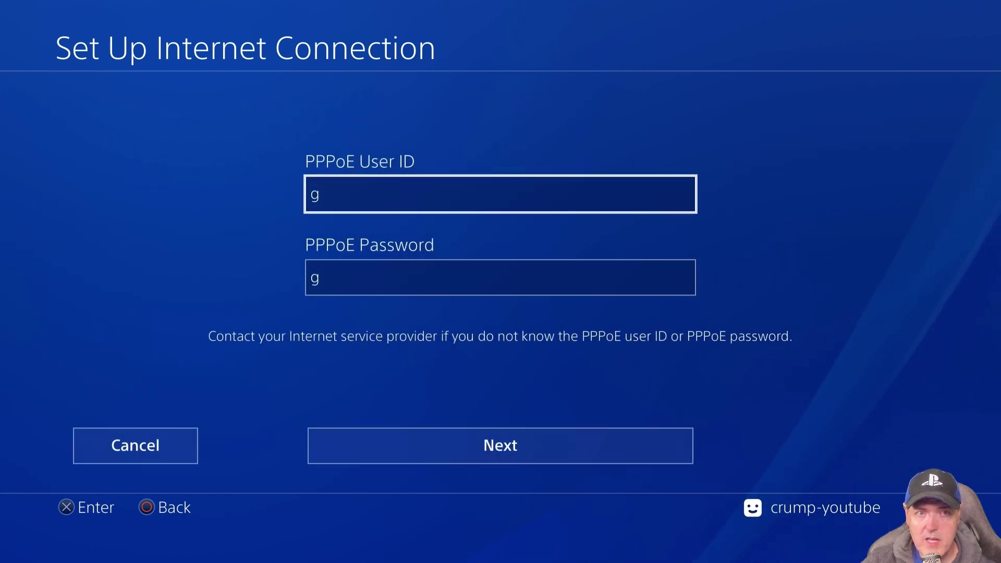
key(Down)
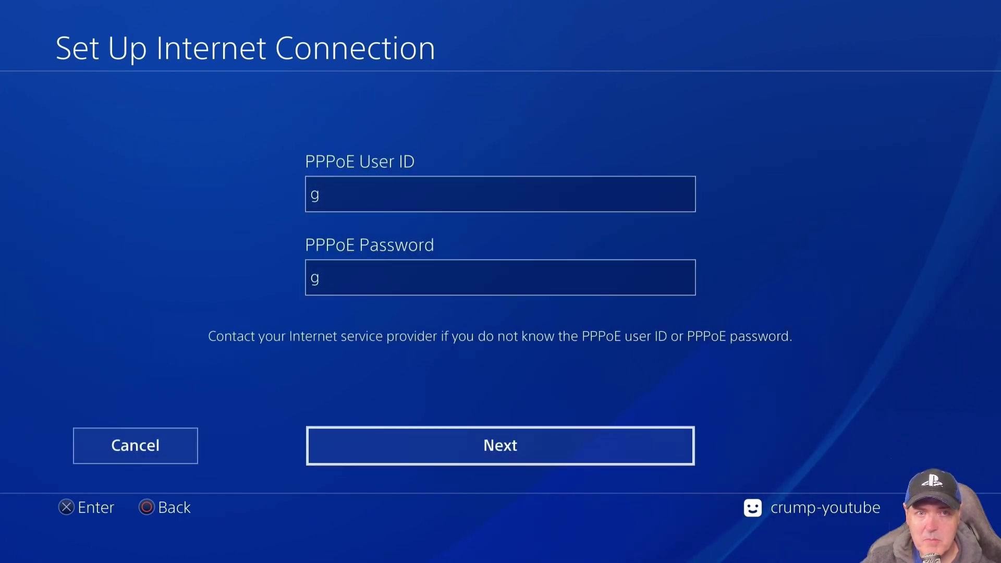
key(Return)
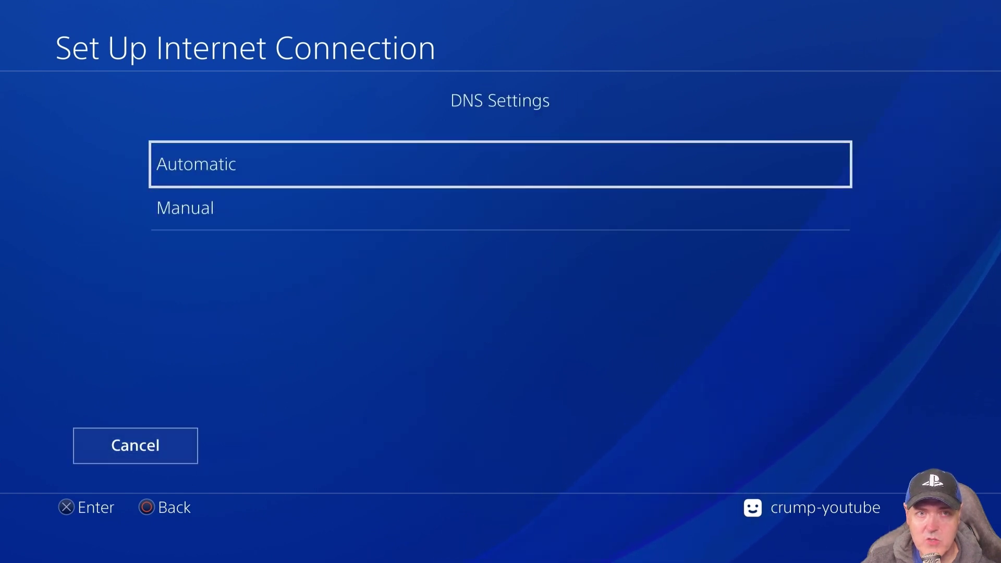
Step: Set DNS and MTU to Automatic and finish the internet setup without testing the connection
key(Return)
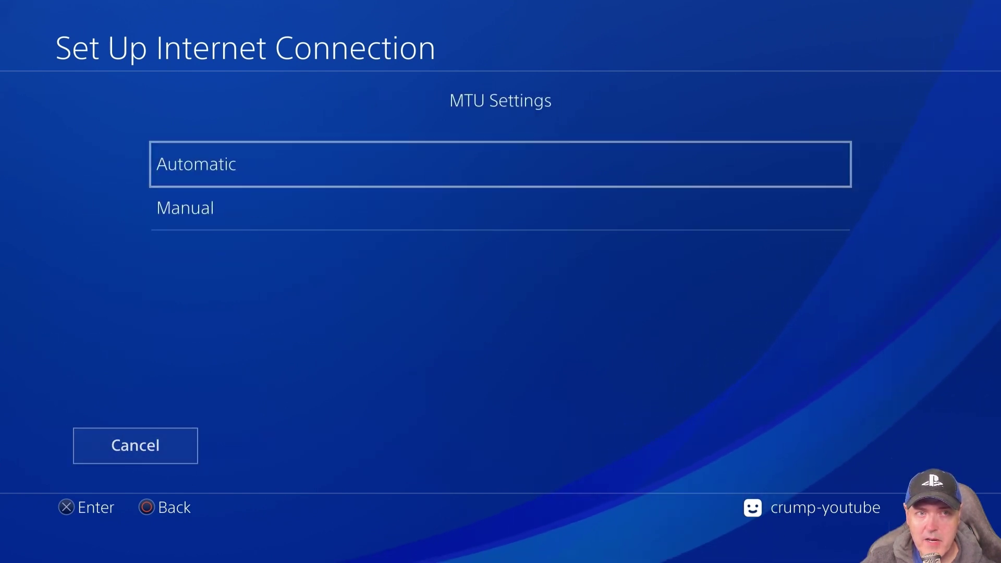
key(Return)
key(Return)
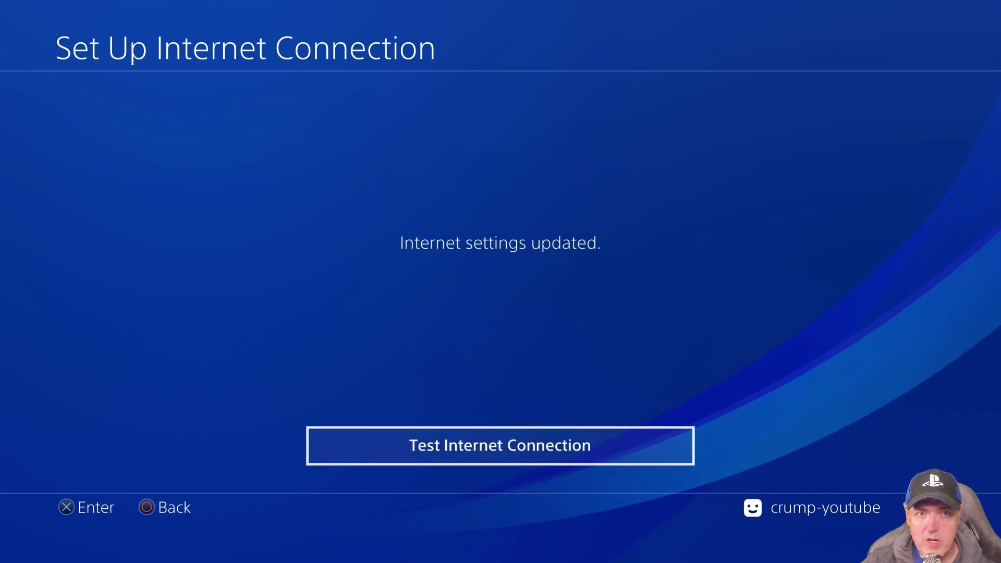
key(Escape)
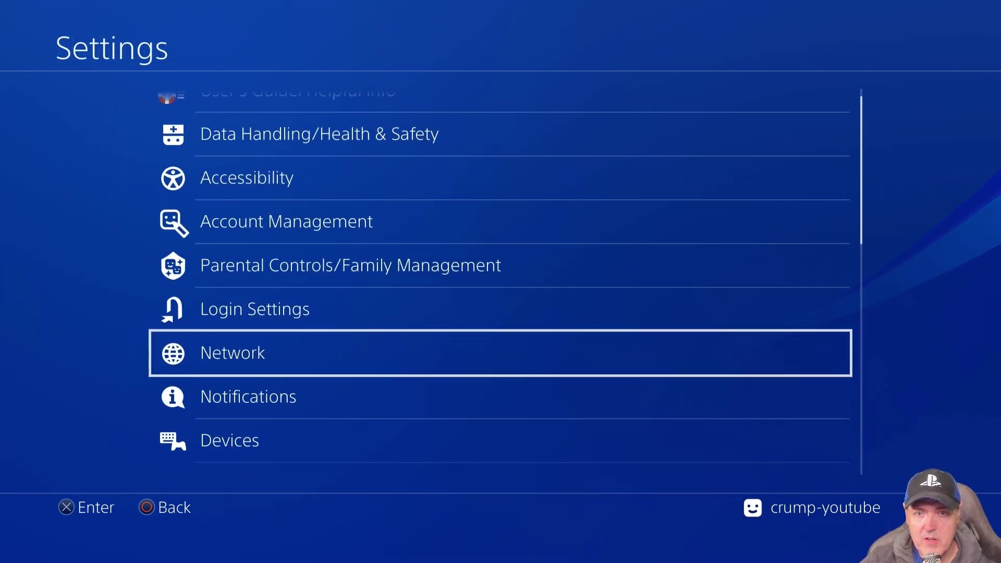
Step: Return to the home screen and restart the PS4
key(Home)
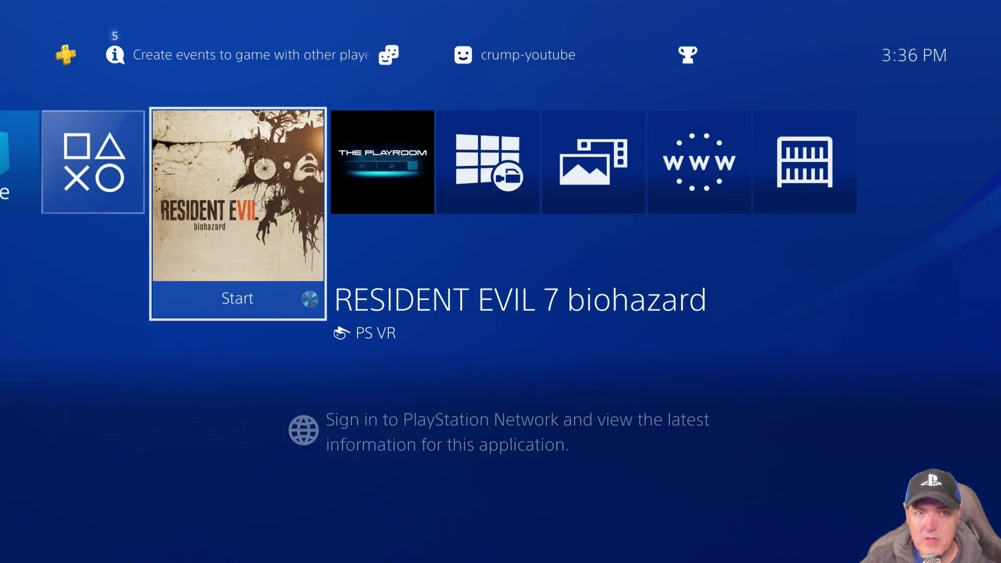
key(Home)
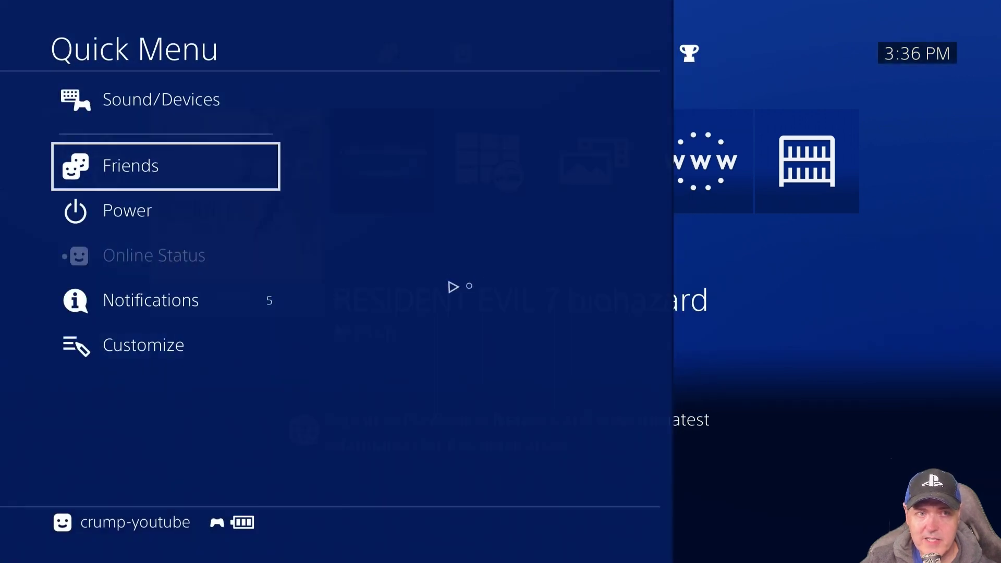
key(Down)
key(Right)
key(Down)
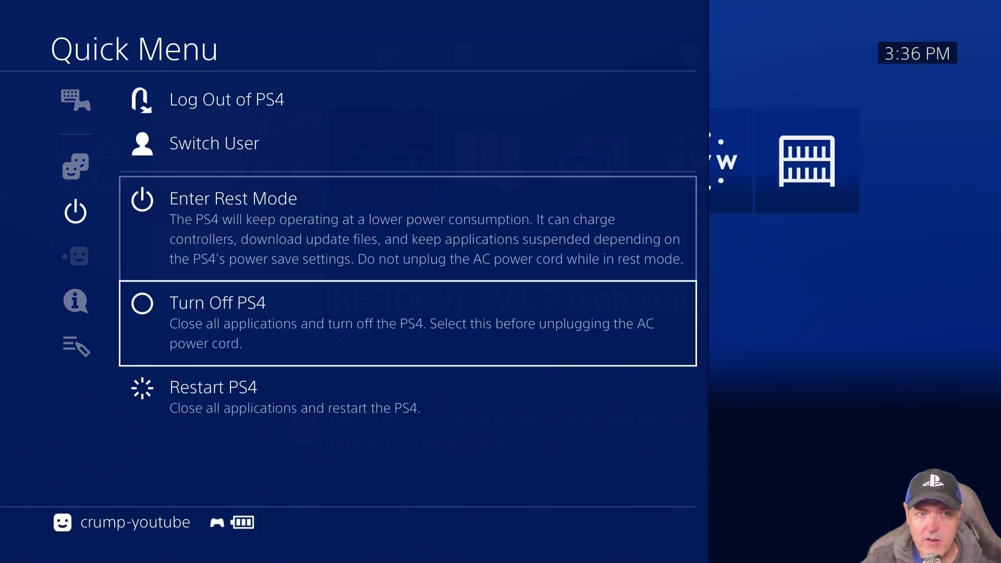
key(Down)
key(Return)
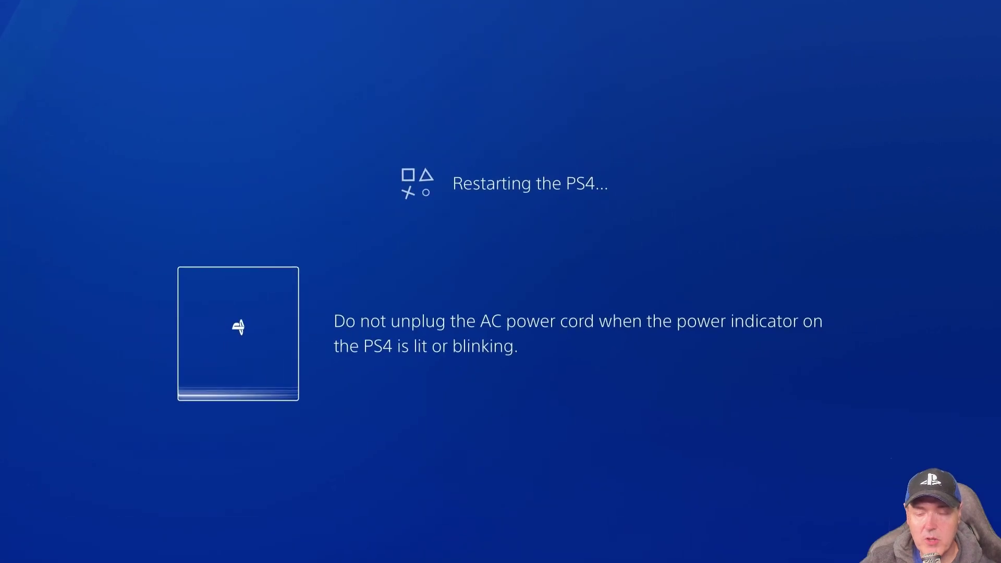
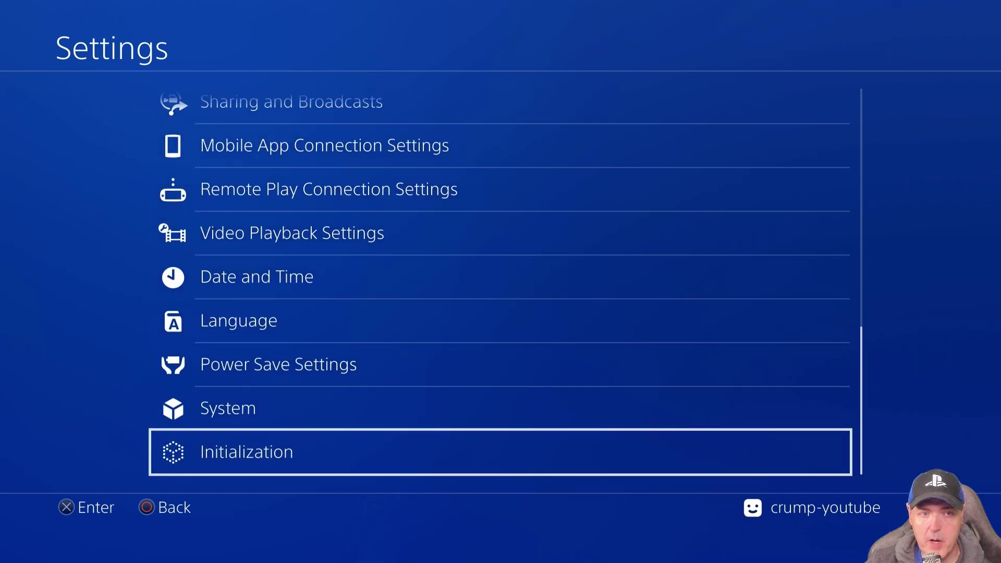
Step: Check the installed firmware version on the System Information page of the System settings
key(Up)
key(Return)
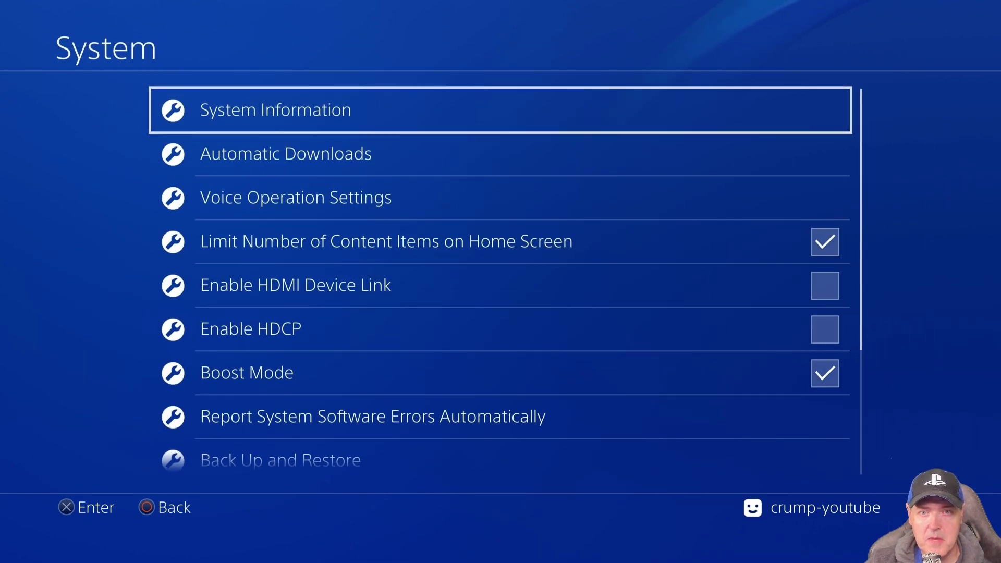
key(Return)
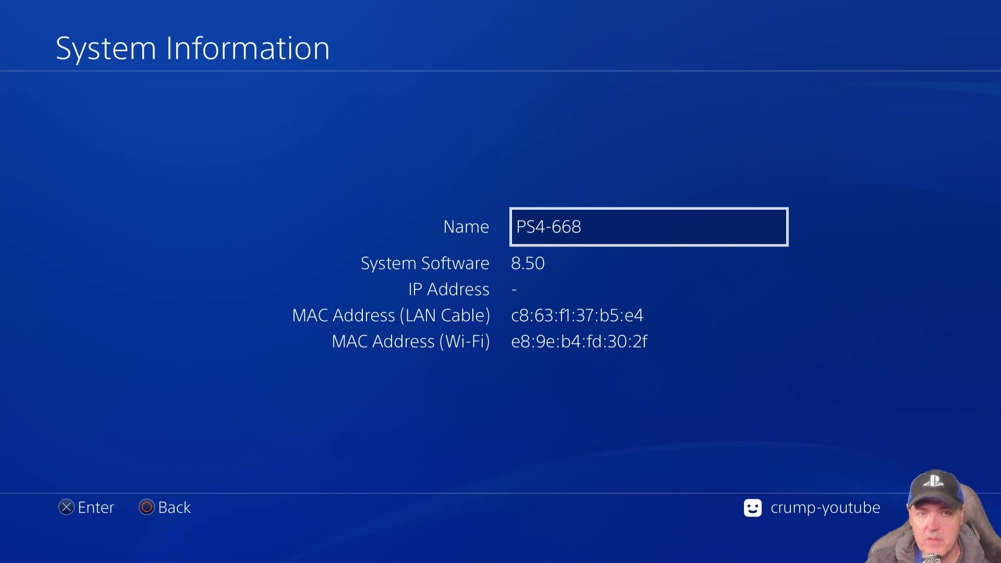
key(Escape)
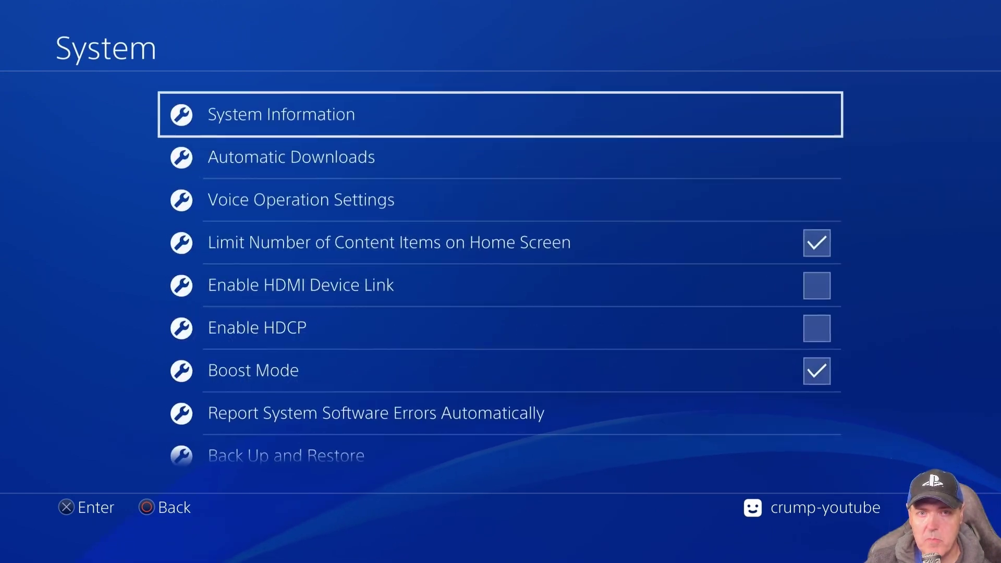
Step: Look through the remaining System options and the end of the Settings list, and return to the home screen
key(Down)
key(Down)
key(Down)
key(Down)
key(Down)
key(Down)
key(Down)
key(Down)
key(Down)
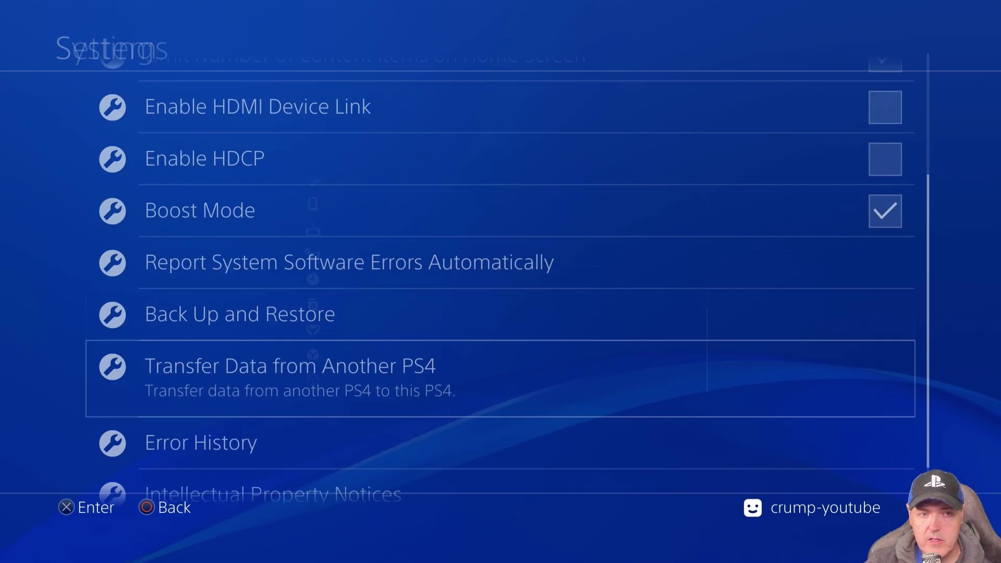
key(Escape)
Step: Reopen Settings from the home screen and enter Debug Settings
key(Down)
key(Escape)
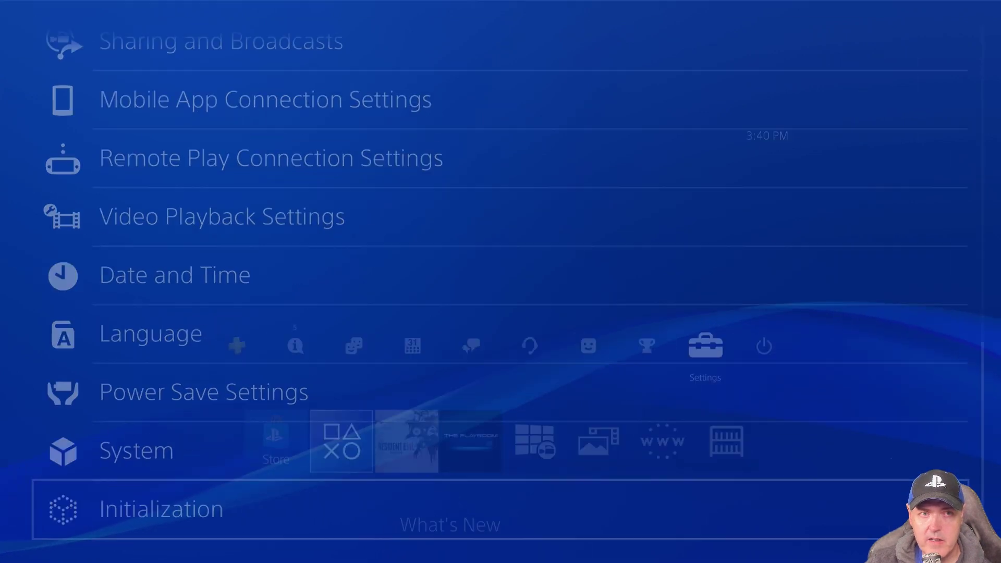
key(Left)
key(Right)
key(Return)
key(Down)
key(Down)
key(Down)
key(Down)
key(Down)
key(Down)
key(Down)
key(Down)
key(Down)
key(Down)
key(Down)
key(Down)
key(Down)
key(Down)
key(Down)
key(Down)
key(Down)
key(Down)
key(Down)
key(Down)
key(Down)
key(Down)
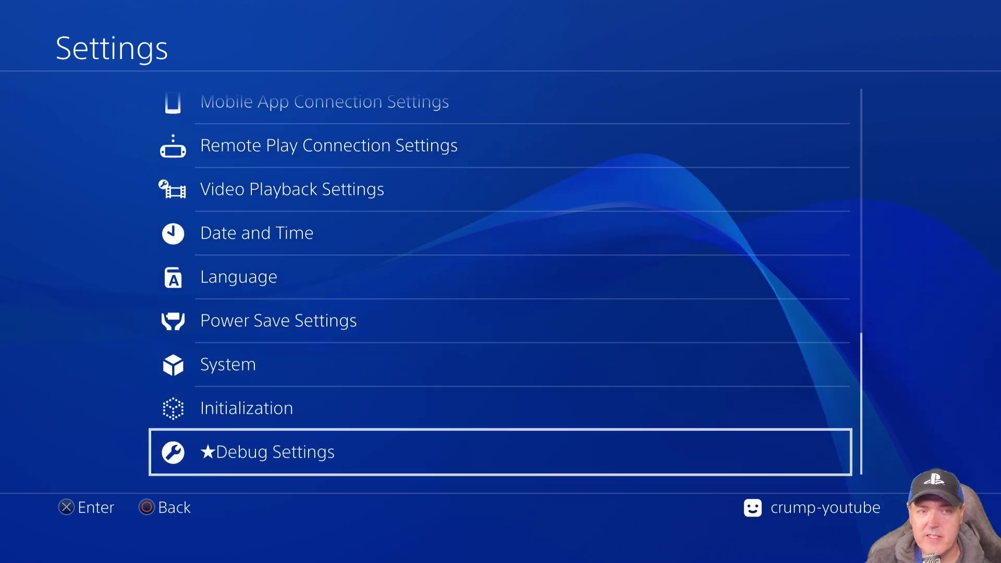
key(Return)
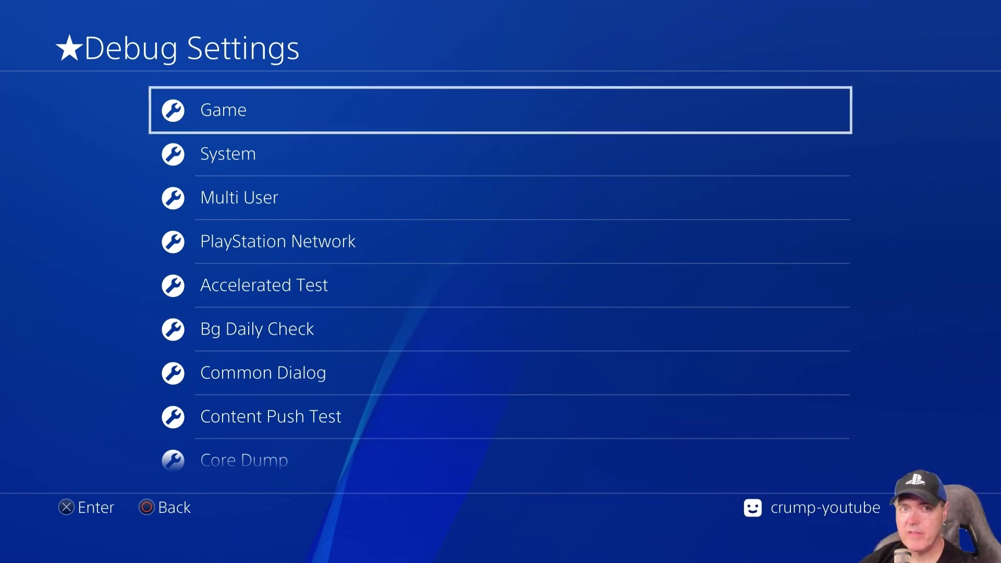
Step: Open the Package Installer in the Game section of Debug Settings
key(Return)
key(Down)
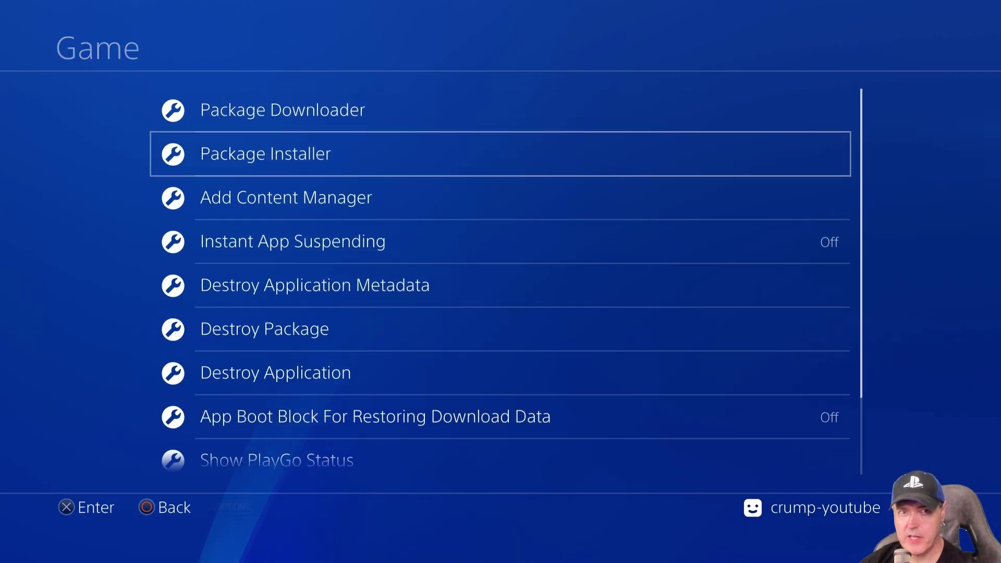
key(Return)
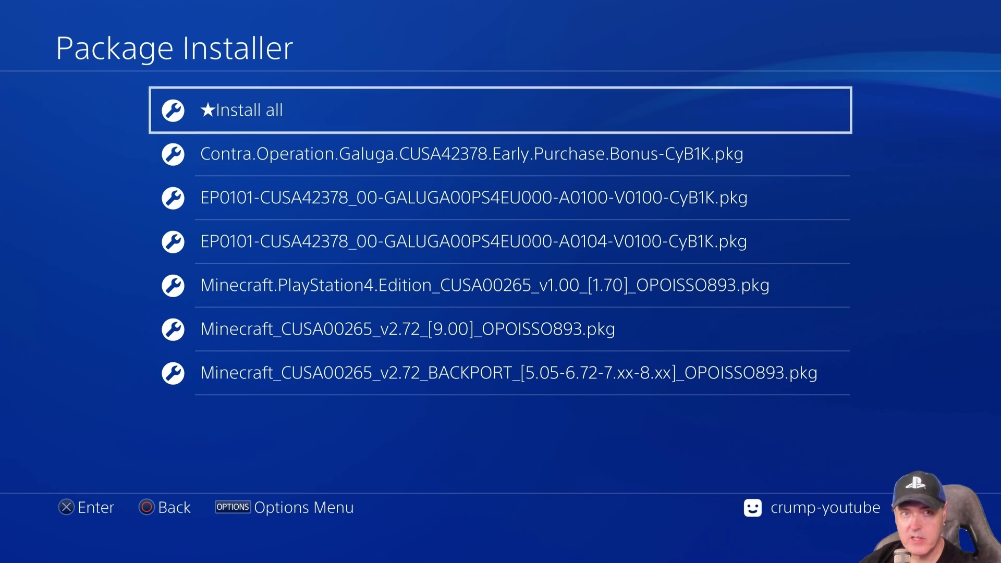
Step: Install the Minecraft v1.00 base package and the v2.72 BACKPORT [5.05-6.72-7.xx-8.xx] update package
key(Down)
key(Down)
key(Down)
key(Down)
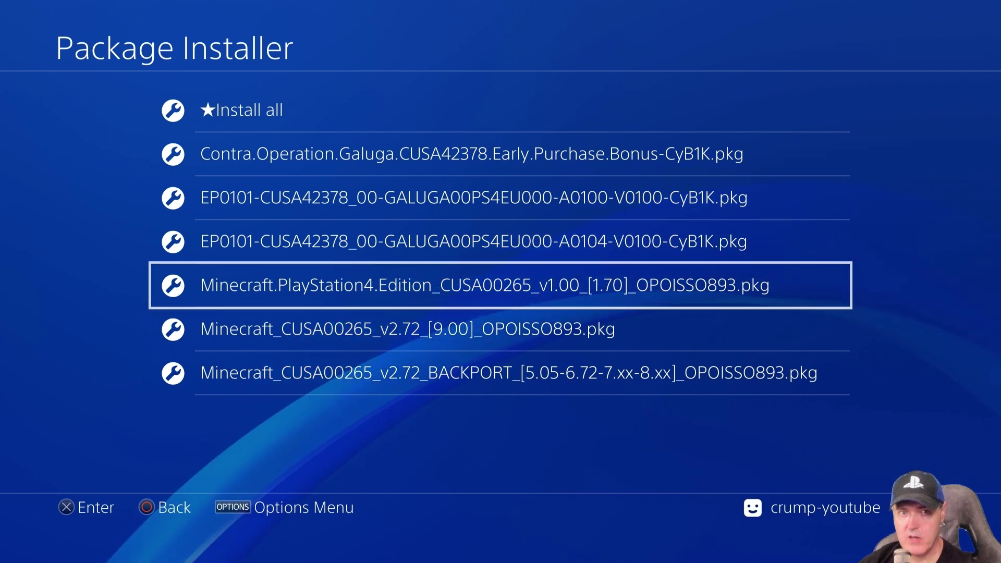
key(Return)
key(Down)
key(Down)
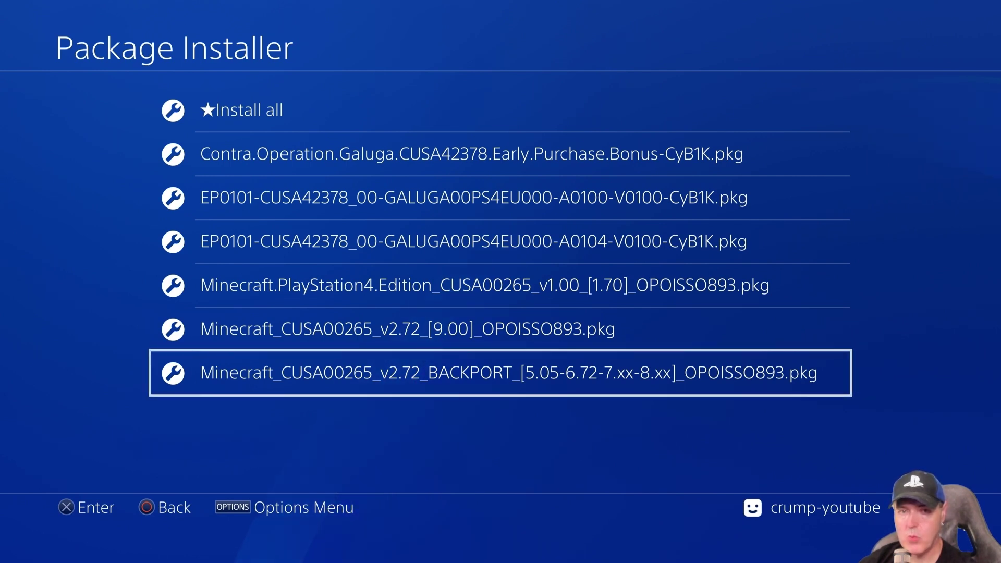
key(Return)
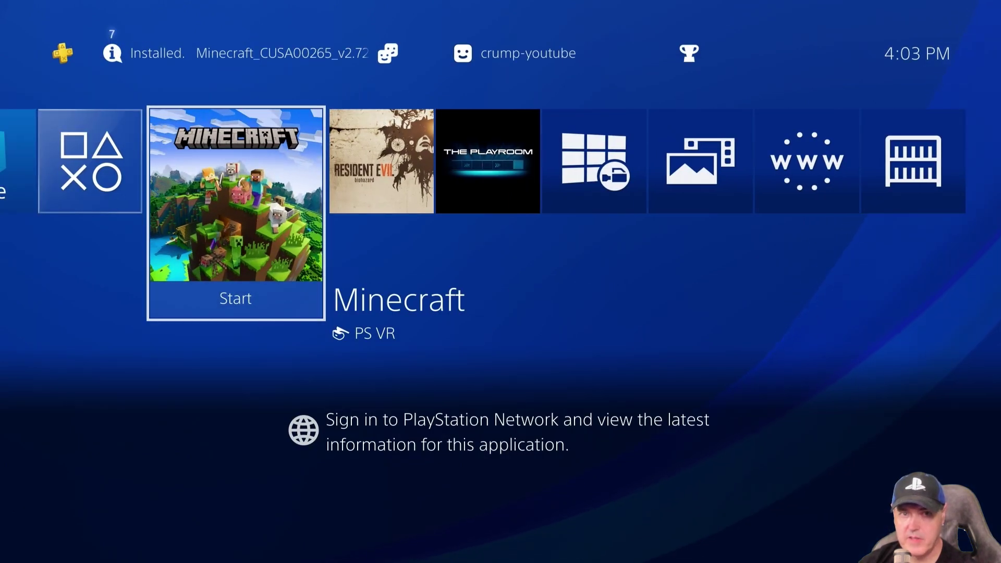
Step: Launch Minecraft and open the game's Information page from the home screen
key(Return)
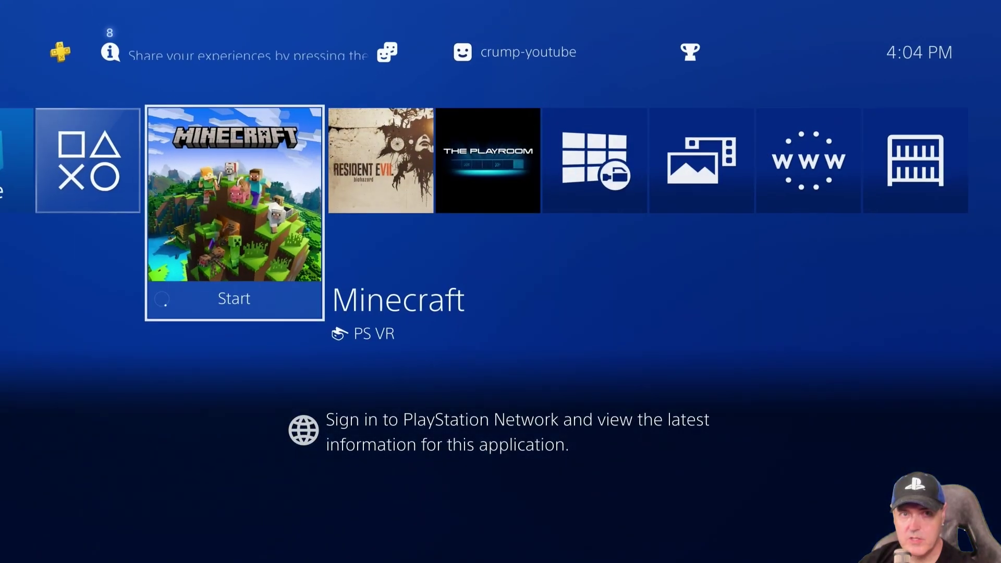
key(Menu)
key(Down)
key(Down)
key(Down)
key(Down)
key(Down)
key(Down)
key(Down)
key(Down)
key(Down)
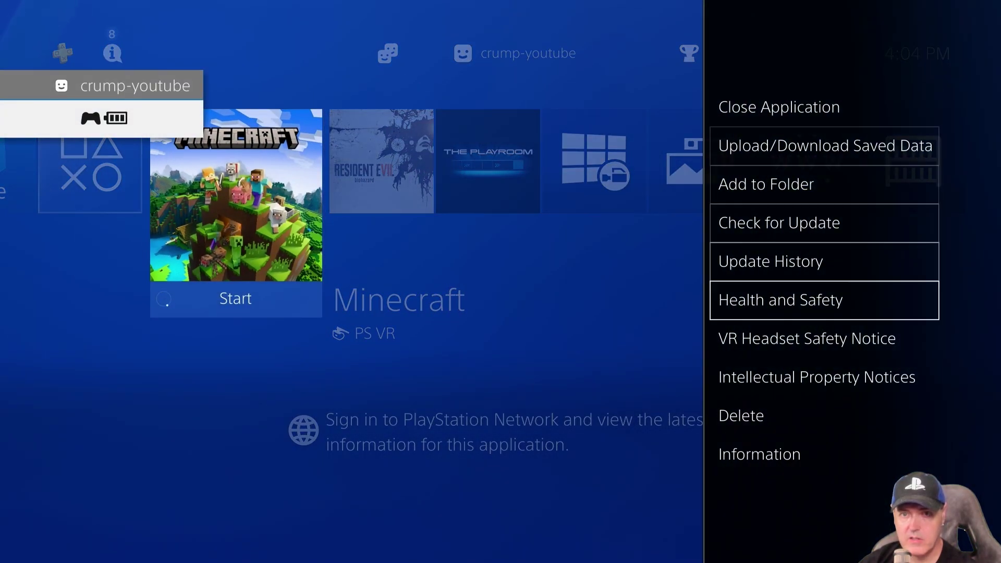
key(Return)
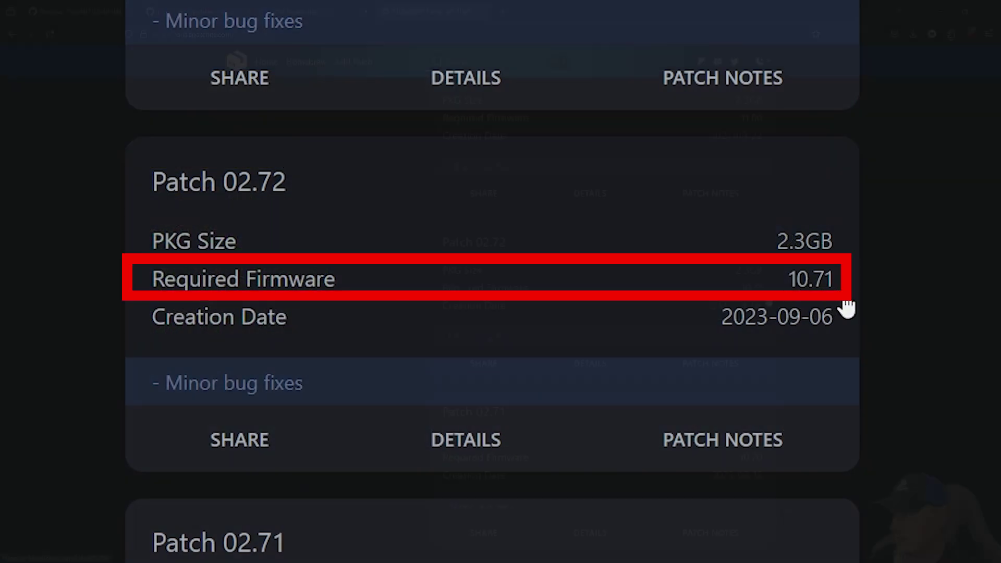
Step: In the web browser, examine the required firmware of the Minecraft patches on the orbispatches.com page for CUSA00265
scroll(461, 342, up, 20)
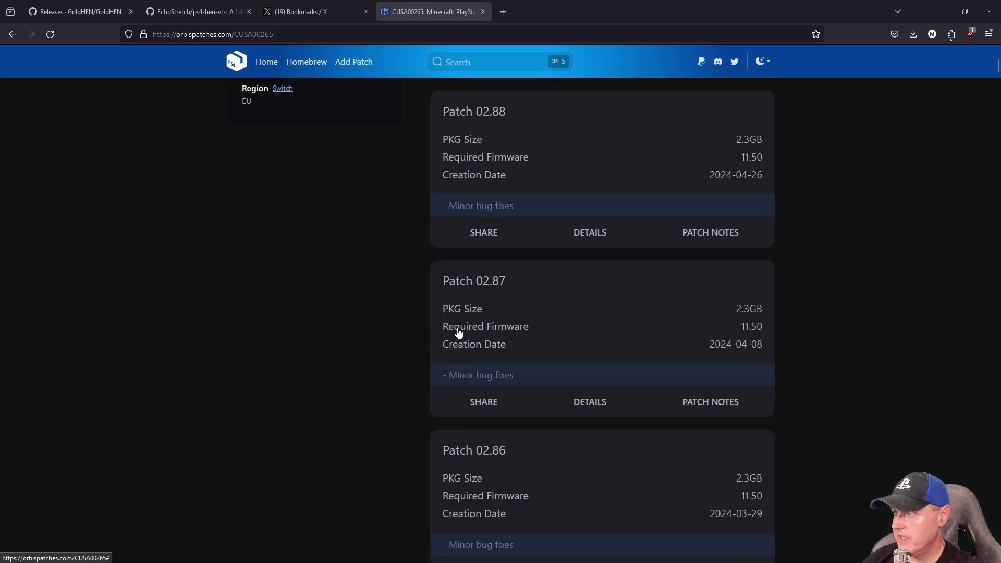
scroll(459, 332, up, 6)
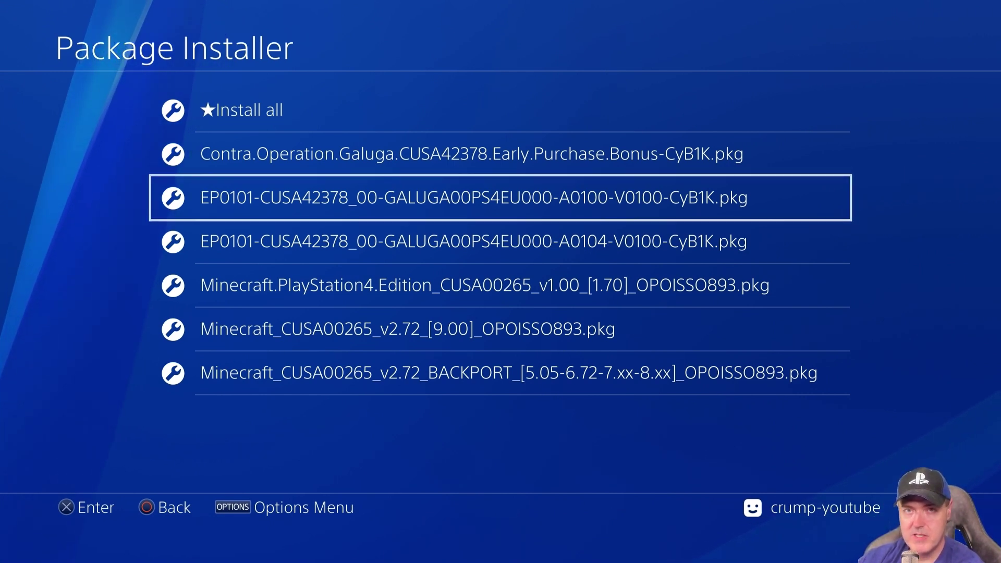
Step: In the PS4's Package Installer, install the Contra: Operation Galuga A0100 base game, A0104 update and Early Purchase Bonus packages
key(Up)
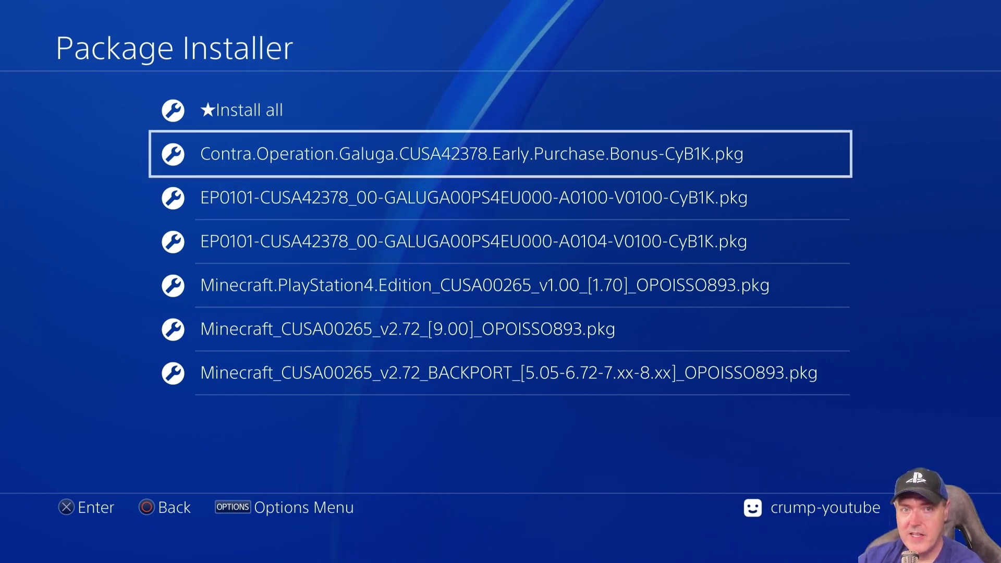
key(Down)
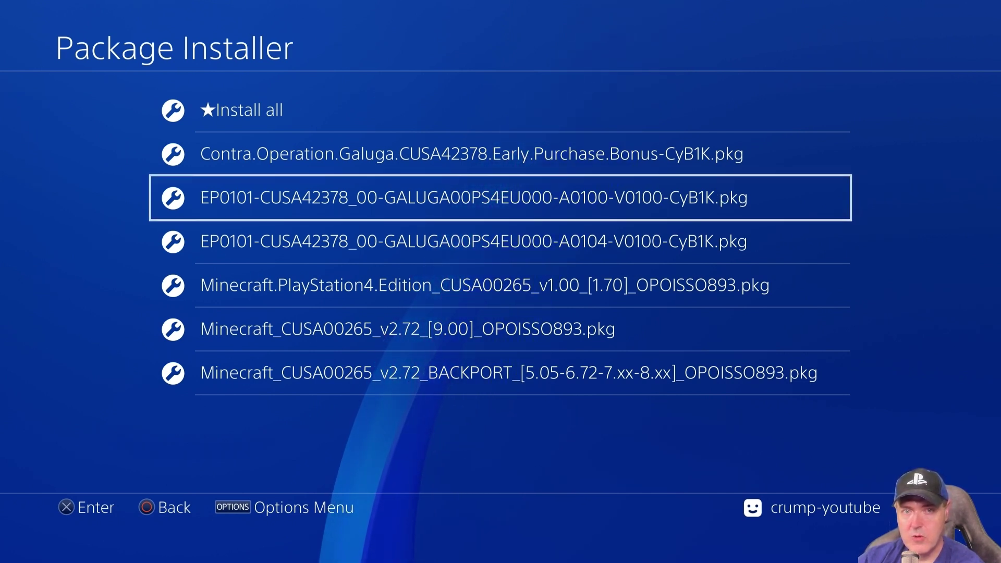
key(Down)
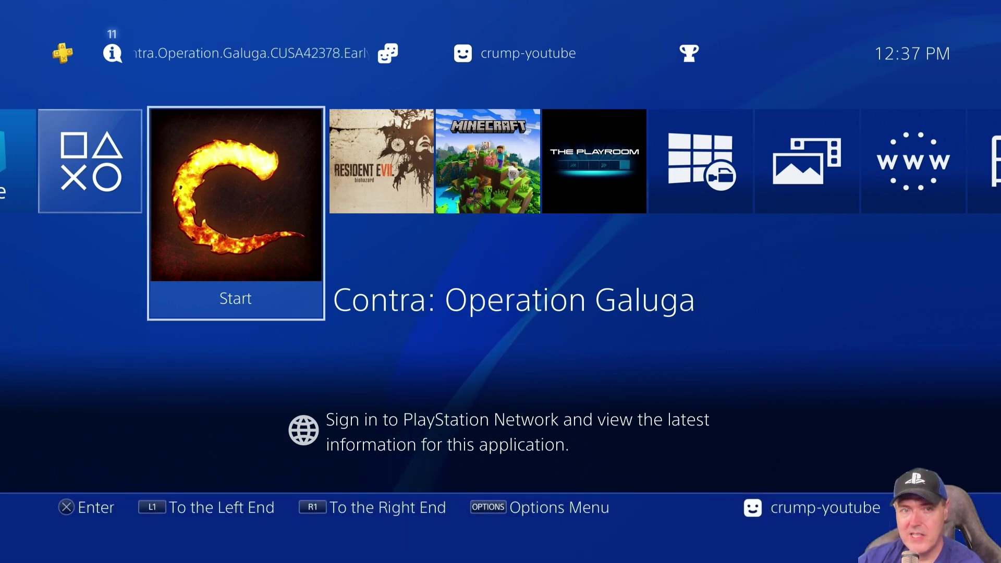
Step: Examine the information and installed add-ons of Contra: Operation Galuga, and launch the game
key(Menu)
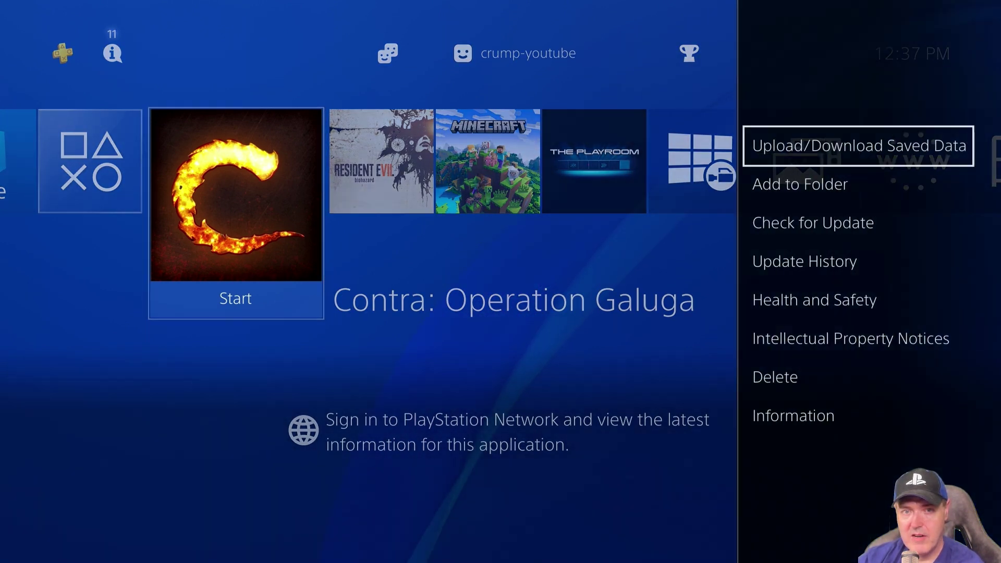
key(Down)
key(Down)
key(Down)
key(Down)
key(Down)
key(Down)
key(Down)
key(Return)
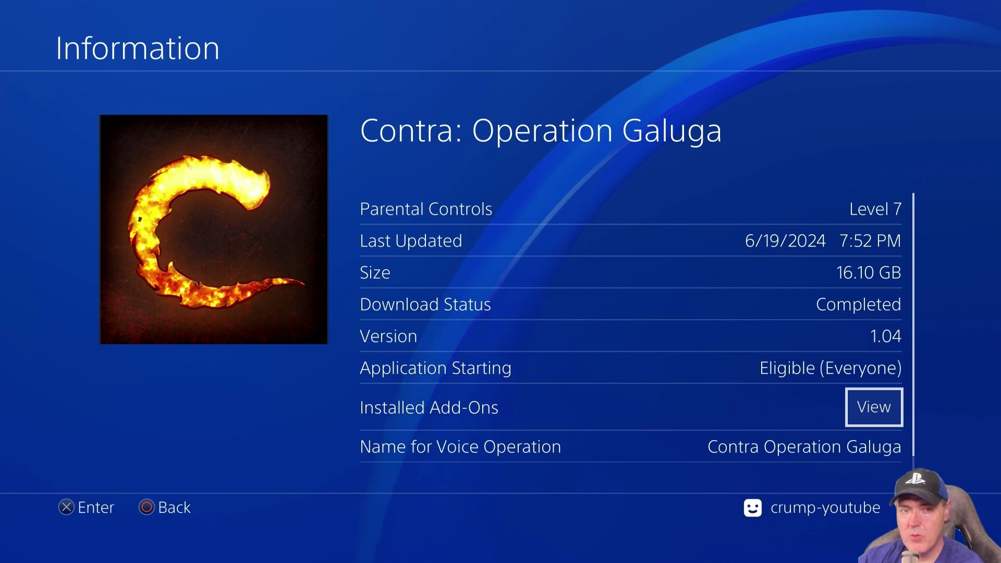
key(Return)
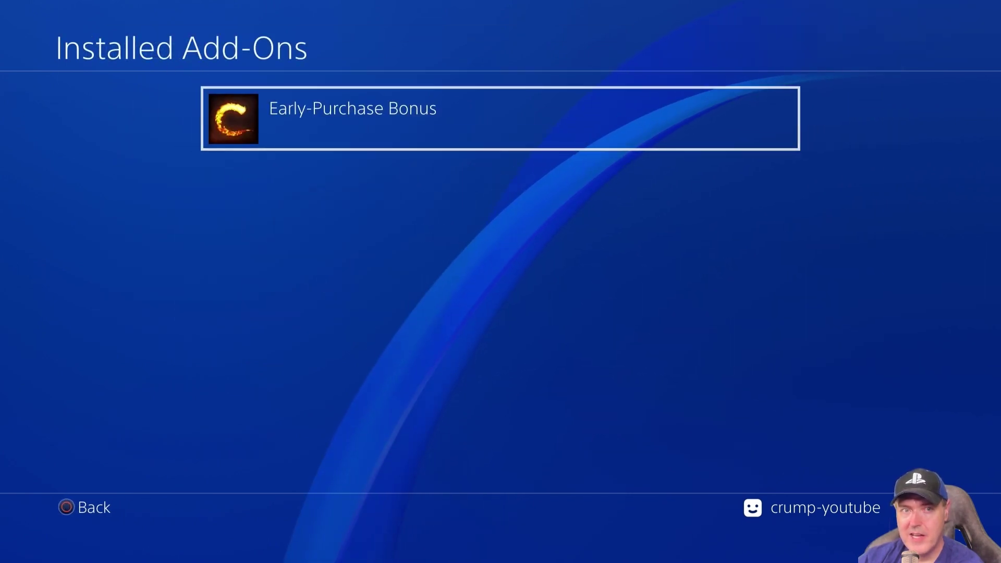
key(Escape)
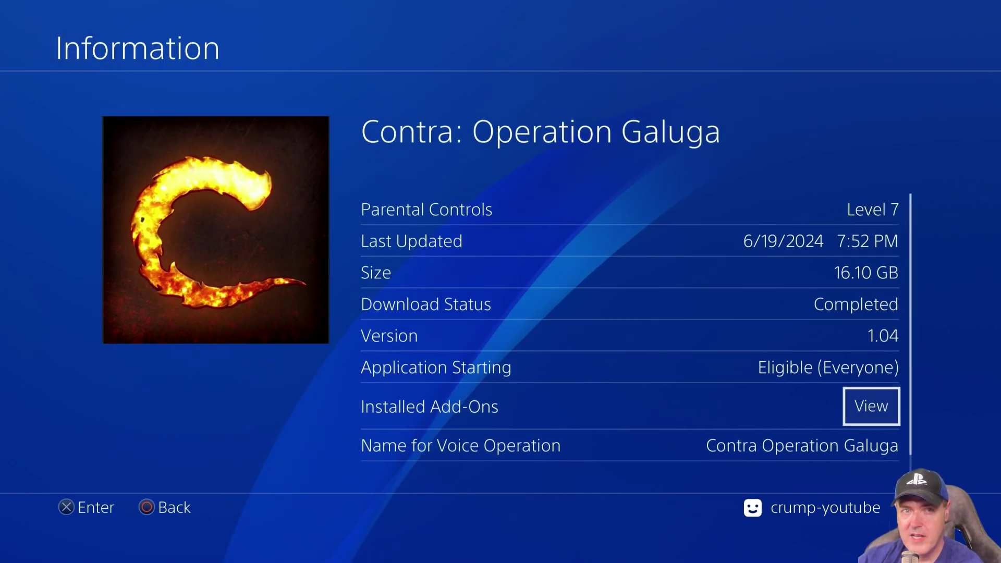
key(Escape)
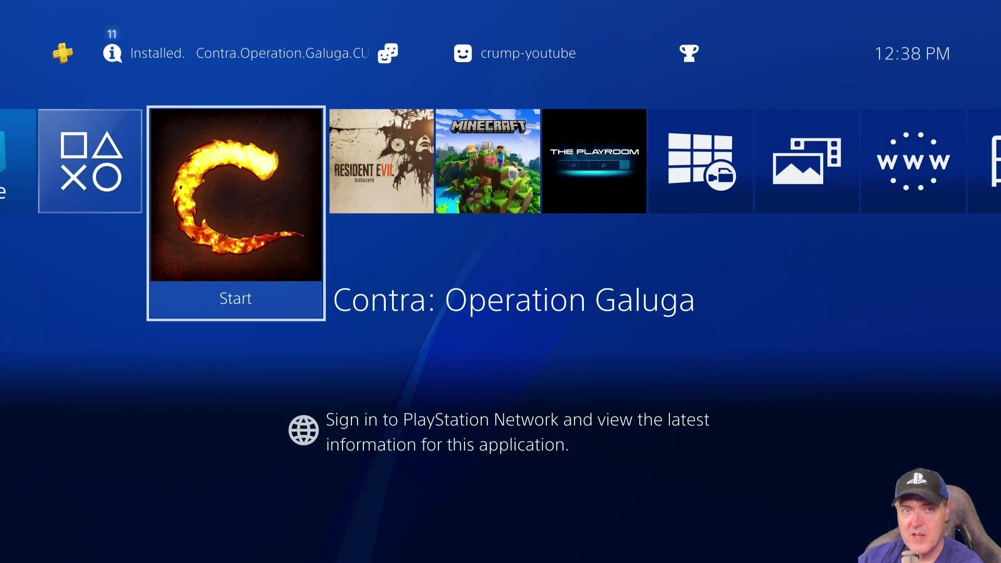
key(Return)
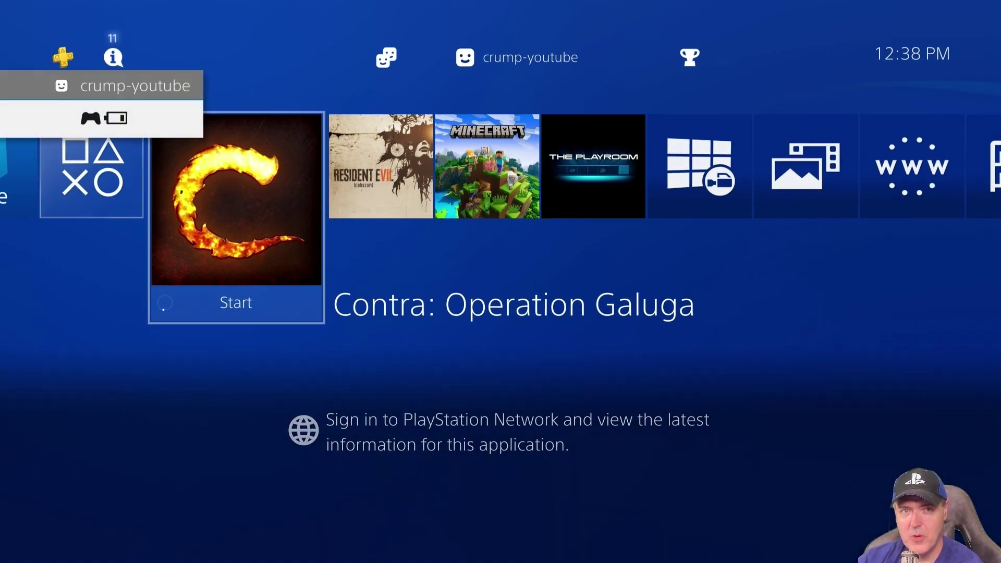
Step: Open System Information from the System settings to check the console's firmware version again
key(Up)
key(Return)
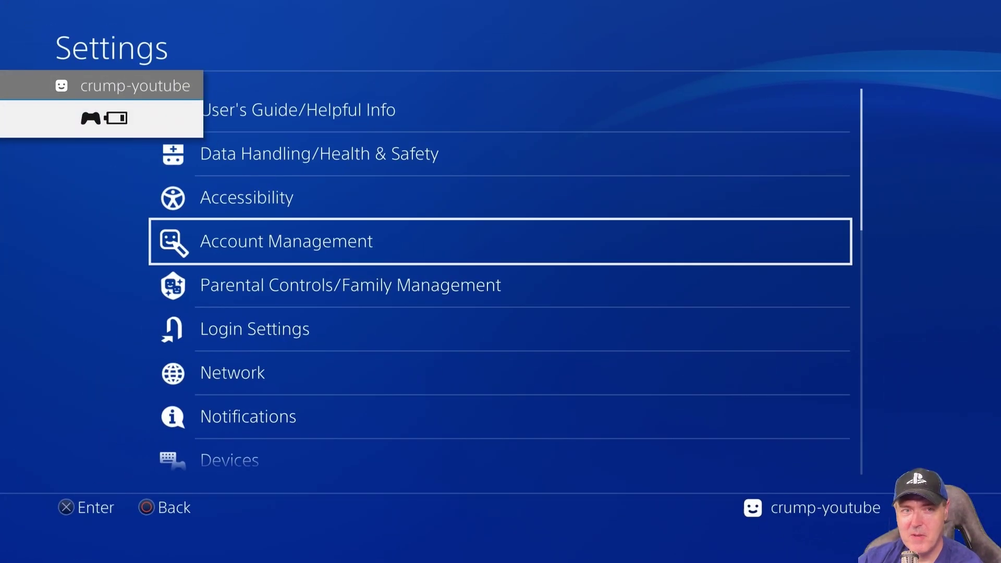
key(Down)
key(Down)
key(Down)
key(Down)
key(Down)
key(Down)
key(Down)
key(Down)
key(Down)
key(Down)
key(Down)
key(Down)
key(Down)
key(Down)
key(Down)
key(Down)
key(Down)
key(Down)
key(Down)
key(Down)
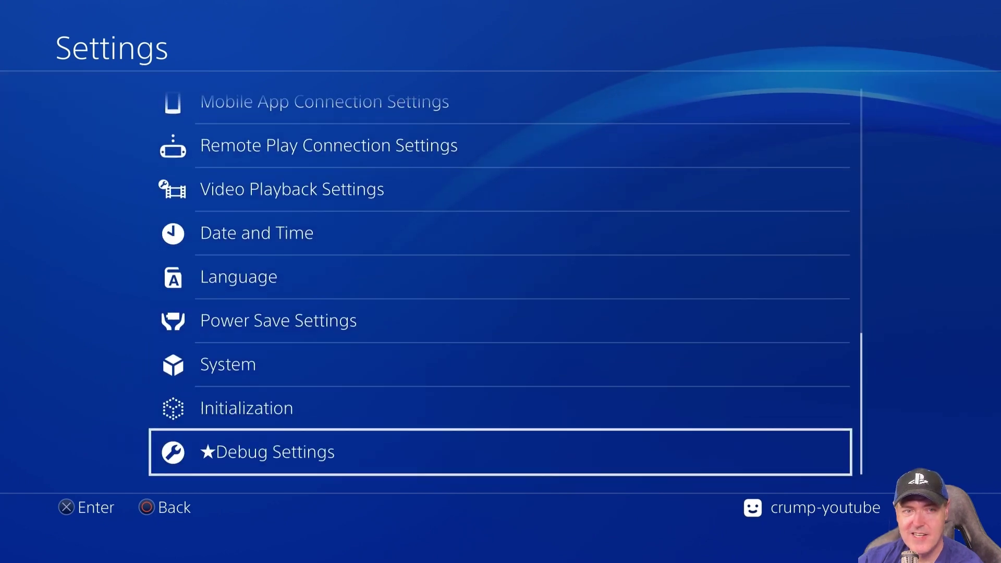
key(Up)
key(Up)
key(Return)
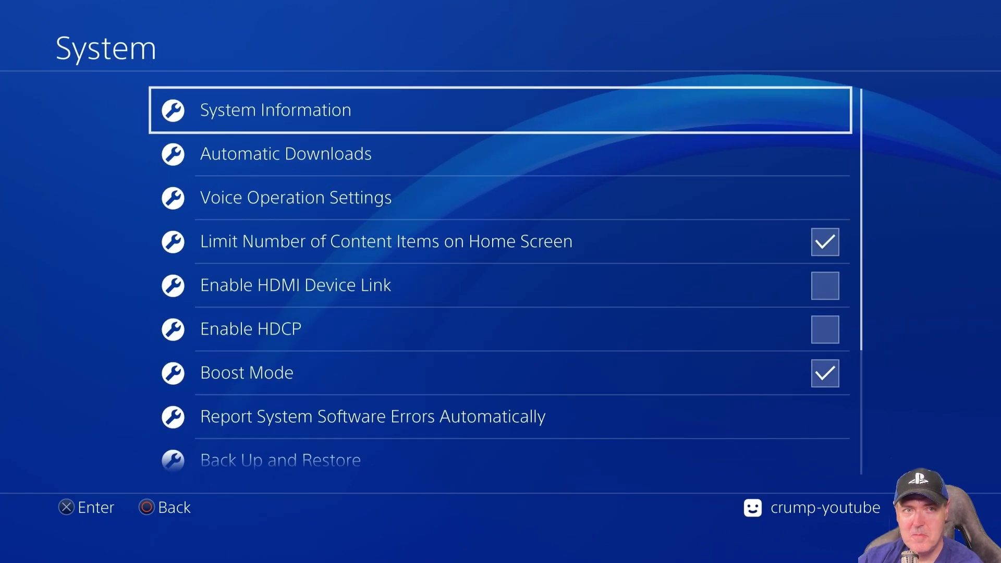
key(Return)
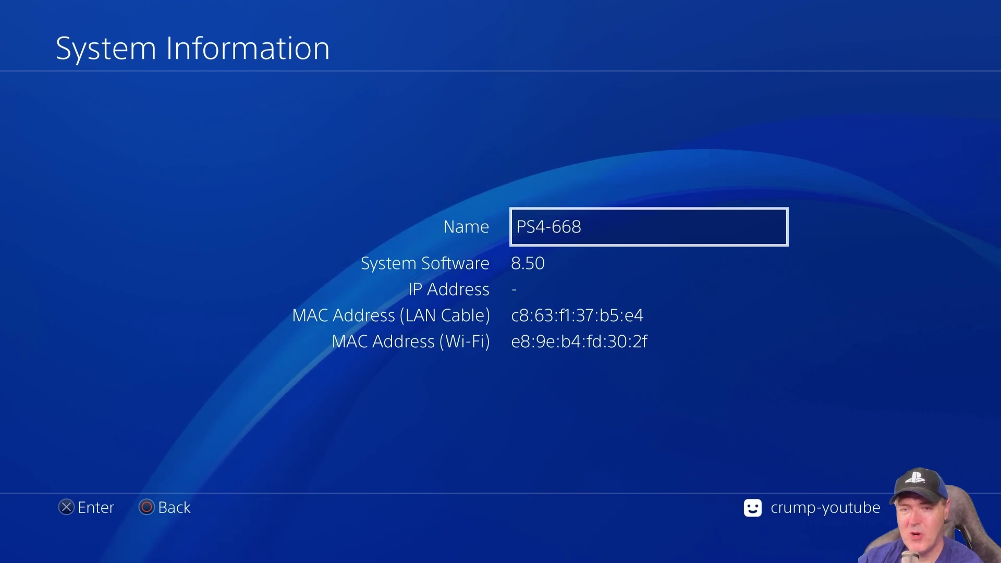